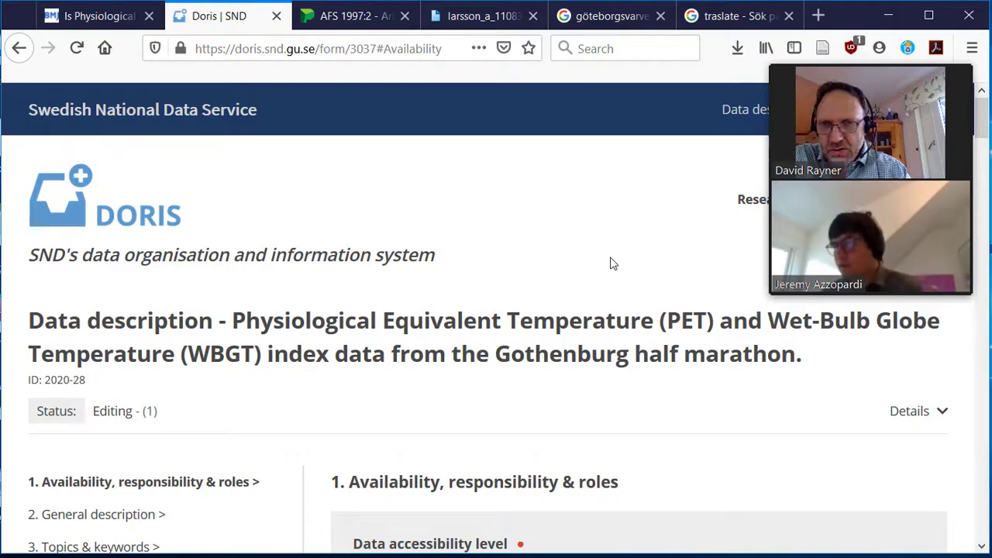
# Review the data accessibility level, research area profile, research principal and reference number fields of the data description form.
pyautogui.scroll(-3, 613, 267)
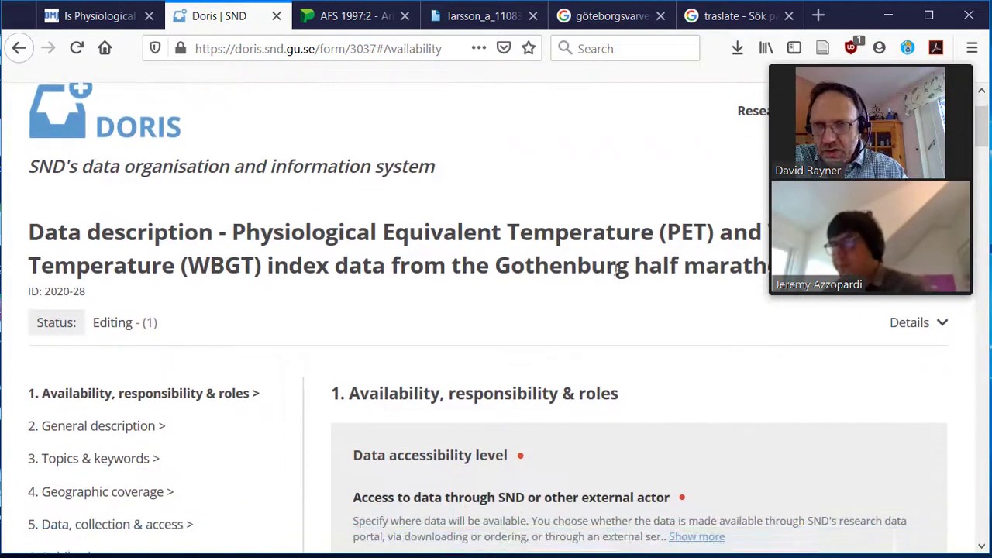
pyautogui.scroll(-1, 615, 274)
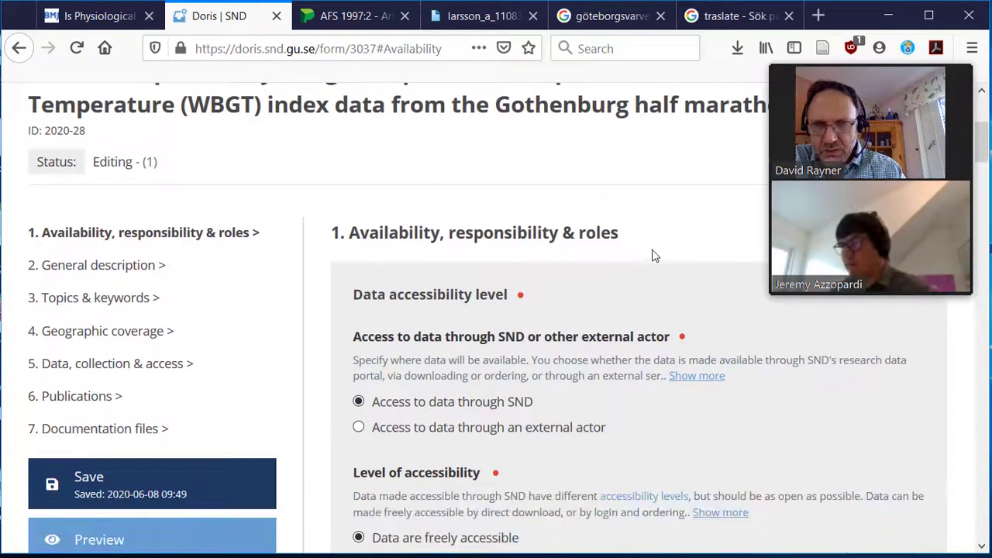
pyautogui.scroll(-2, 593, 375)
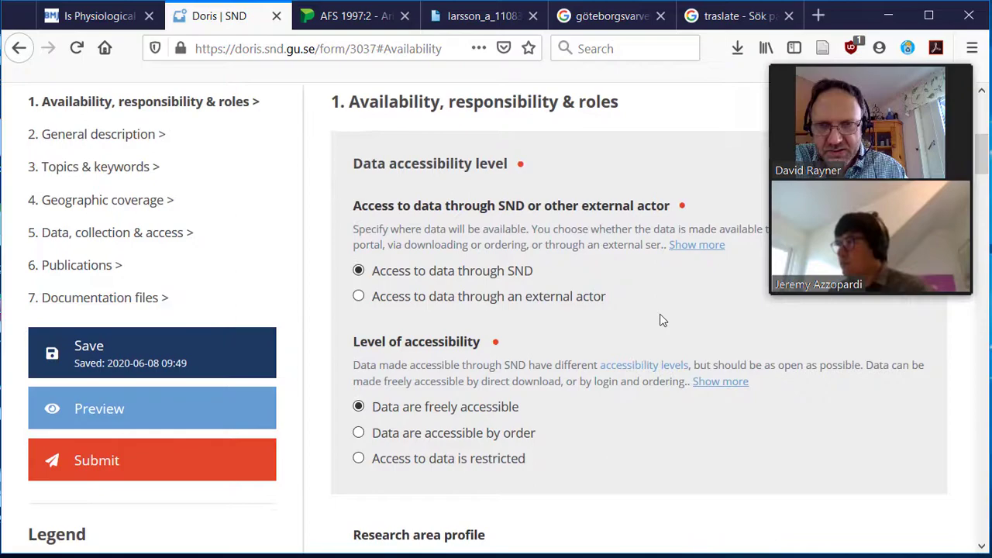
pyautogui.scroll(-5, 664, 316)
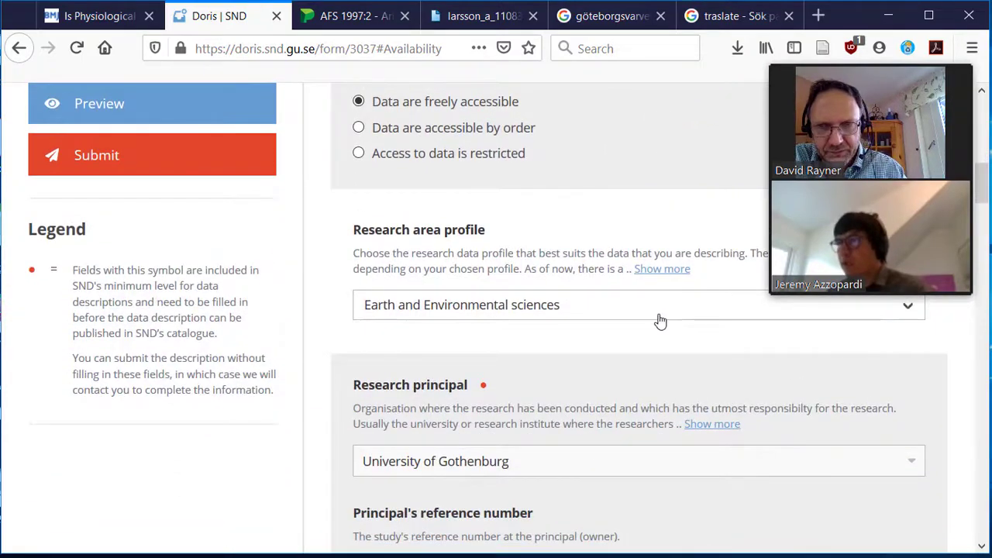
pyautogui.scroll(-5, 658, 318)
pyautogui.scroll(4, 639, 310)
pyautogui.scroll(7, 640, 311)
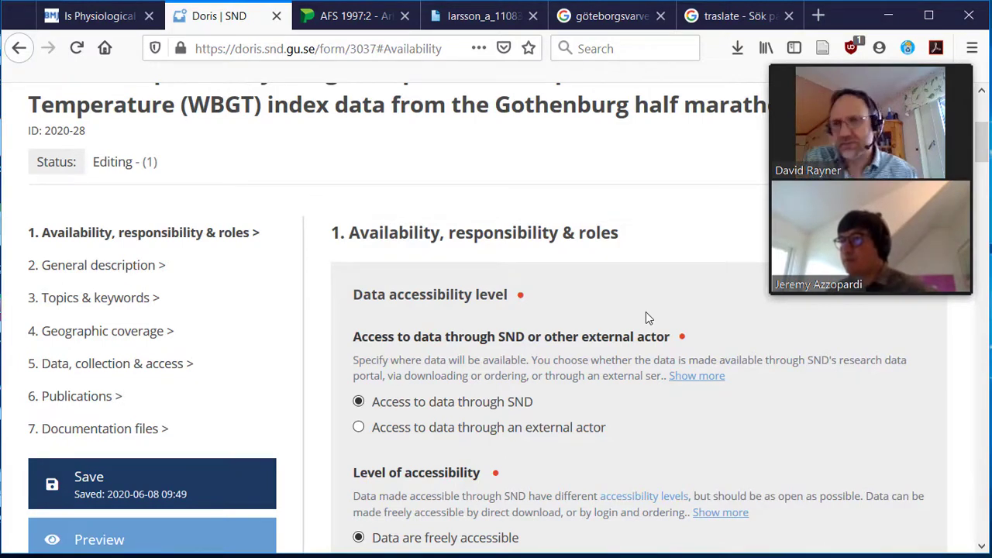
pyautogui.scroll(-9, 672, 306)
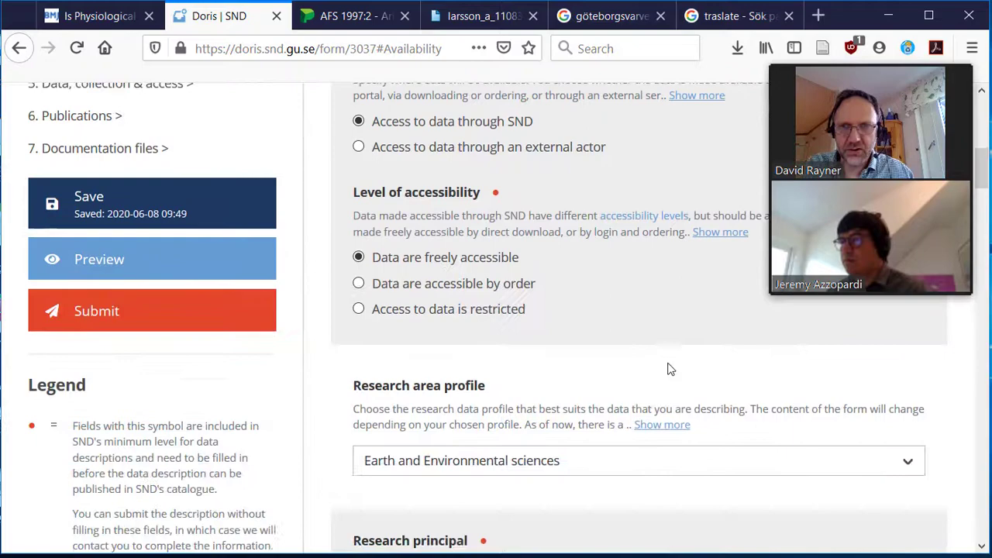
pyautogui.scroll(-3, 670, 369)
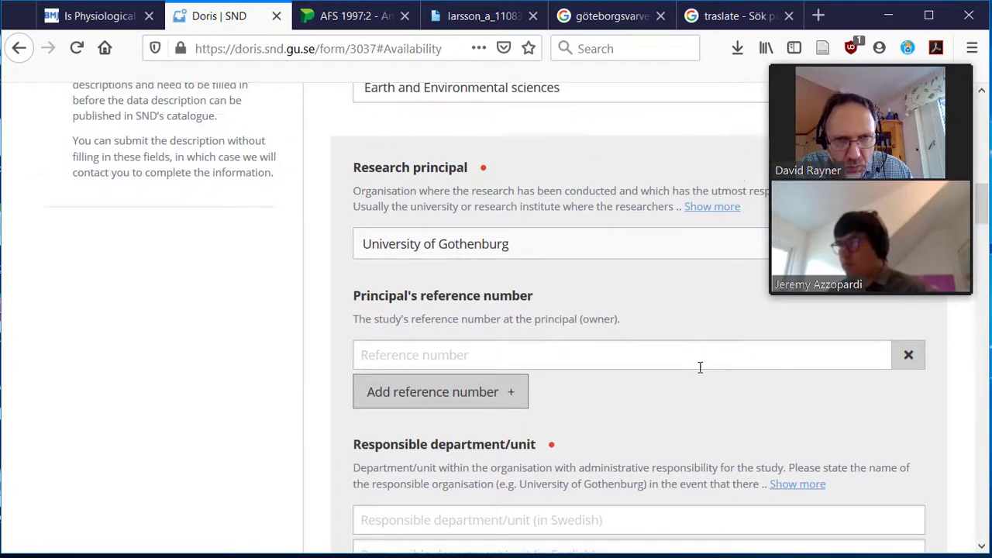
pyautogui.scroll(1, 619, 356)
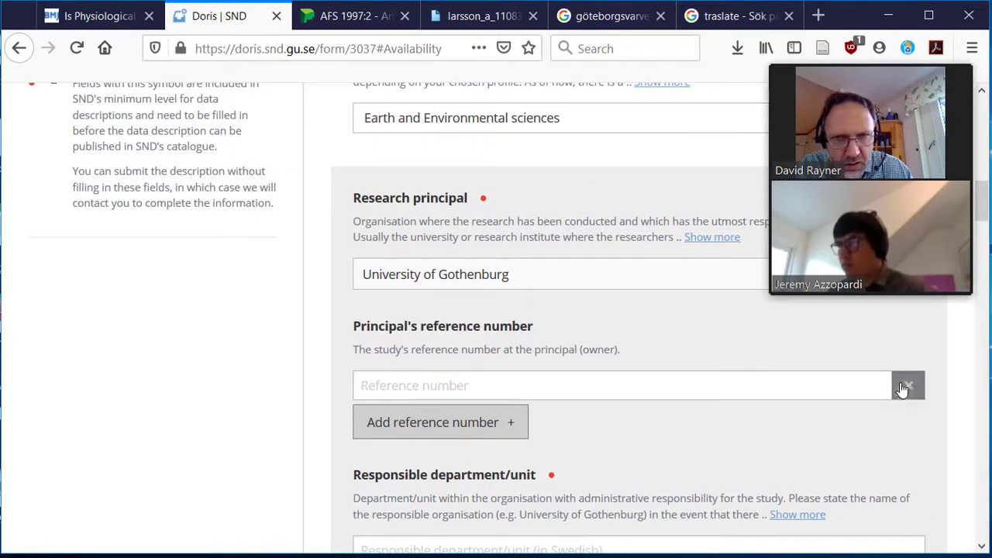
pyautogui.click(715, 381)
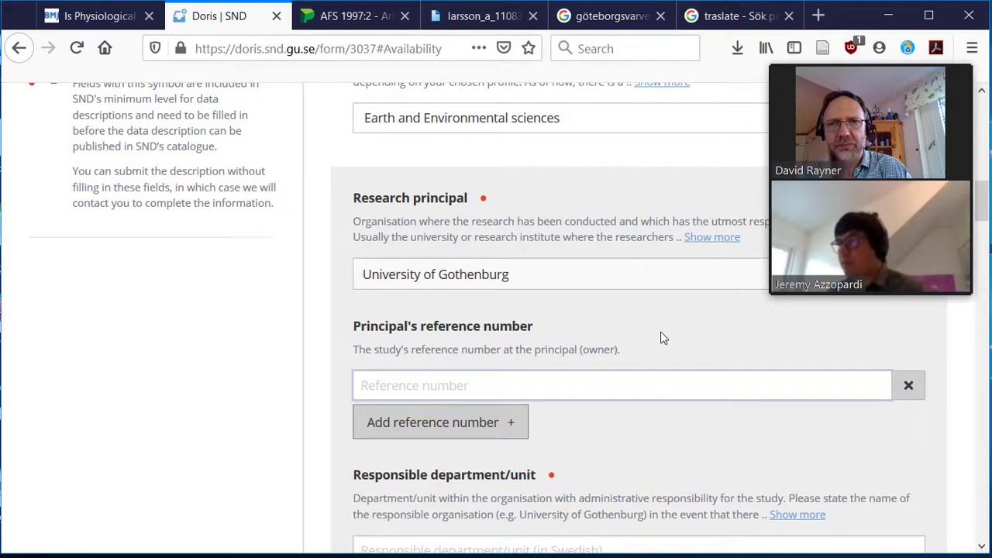
# Enter "Department of Earth Science" in the Swedish field of the responsible department/unit.
pyautogui.scroll(-2, 661, 336)
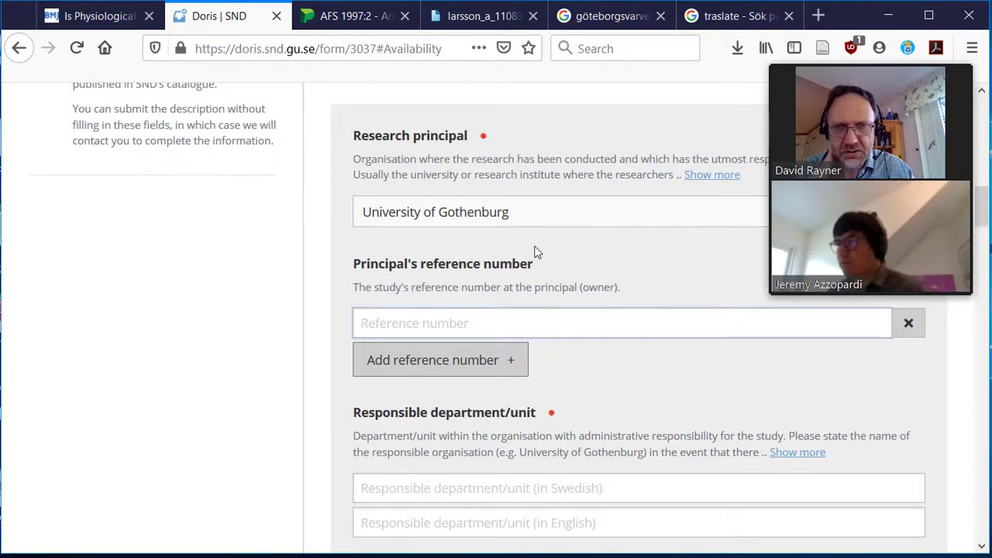
pyautogui.scroll(-4, 663, 353)
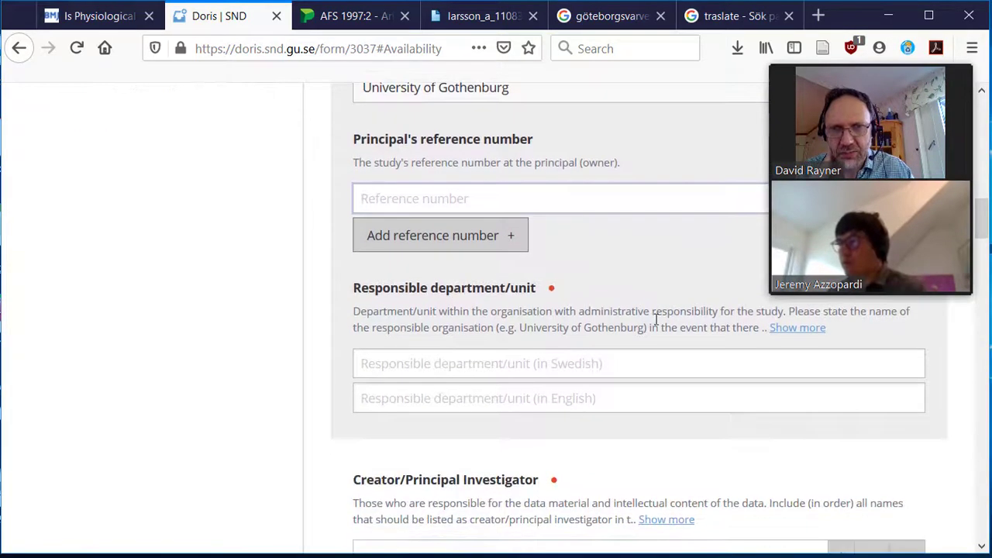
pyautogui.click(612, 363)
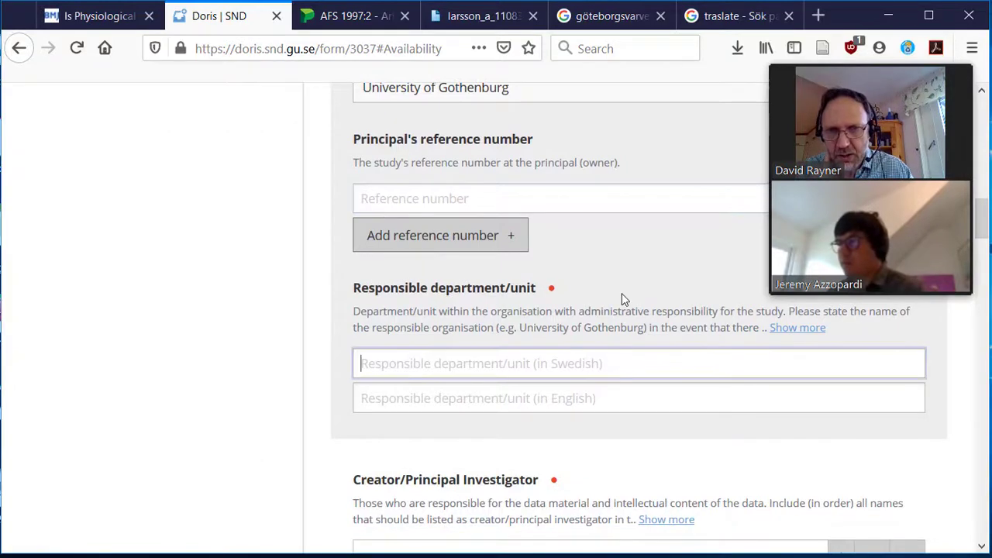
pyautogui.write('Dep')
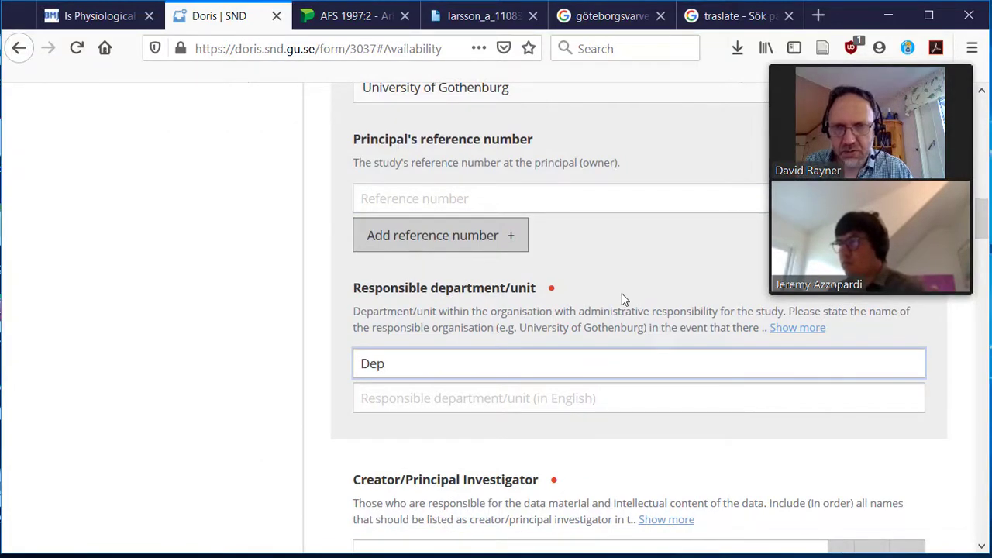
pyautogui.write('artment of ')
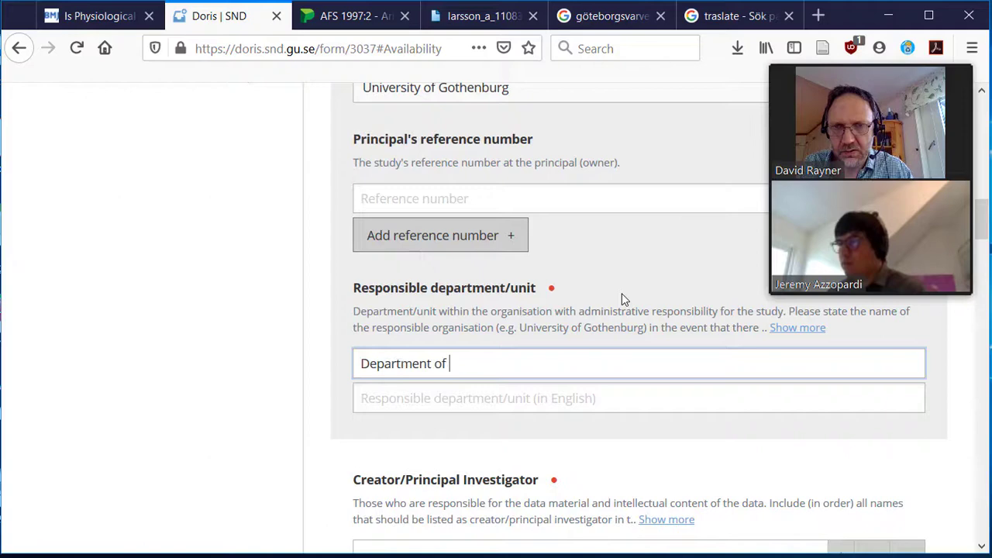
pyautogui.write('Earth Science')
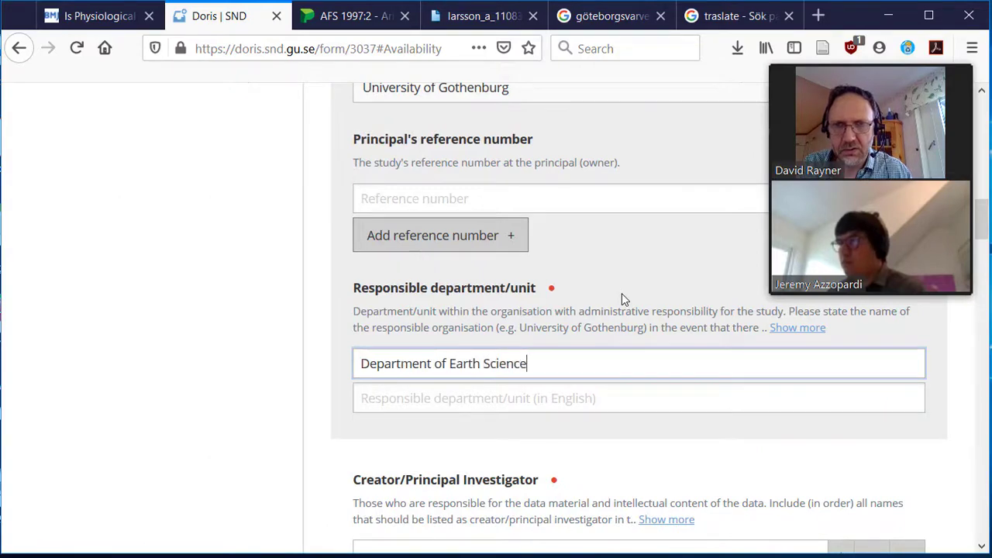
# Move "Department of Earth Science" from the Swedish to the English field of the responsible department/unit.
pyautogui.scroll(-3, 233, 333)
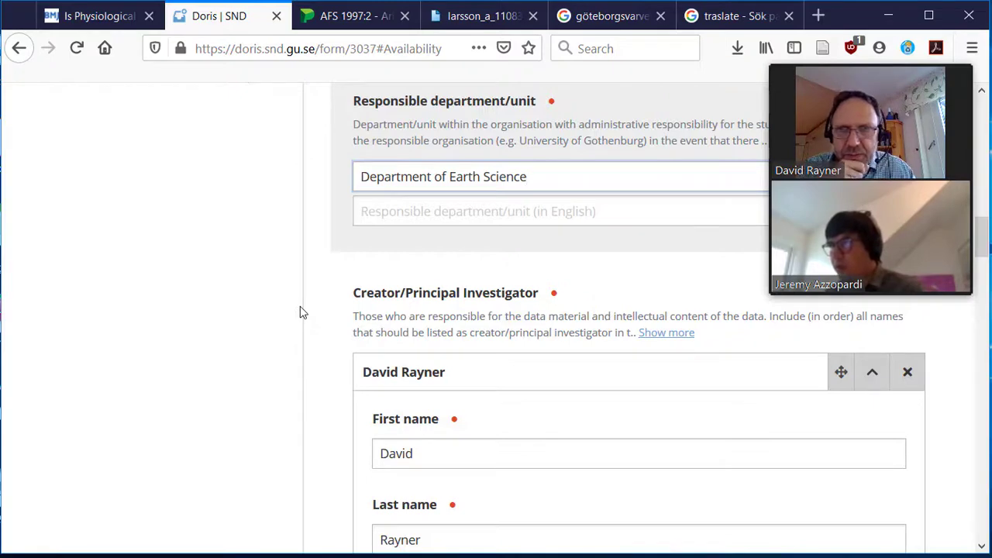
pyautogui.scroll(1, 302, 312)
pyautogui.moveTo(538, 243); pyautogui.dragTo(381, 261)
pyautogui.scroll(1, 542, 275)
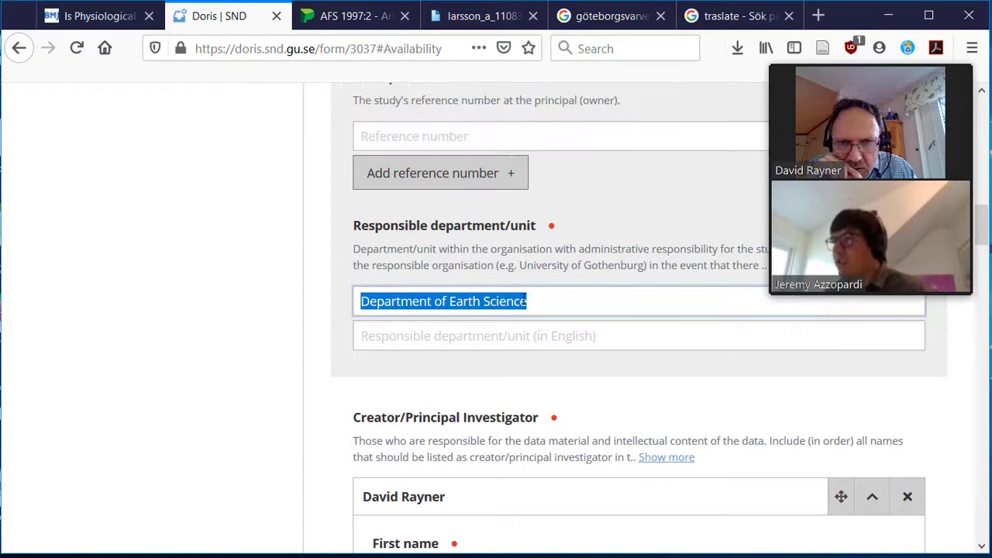
pyautogui.moveTo(510, 299); pyautogui.dragTo(503, 335)
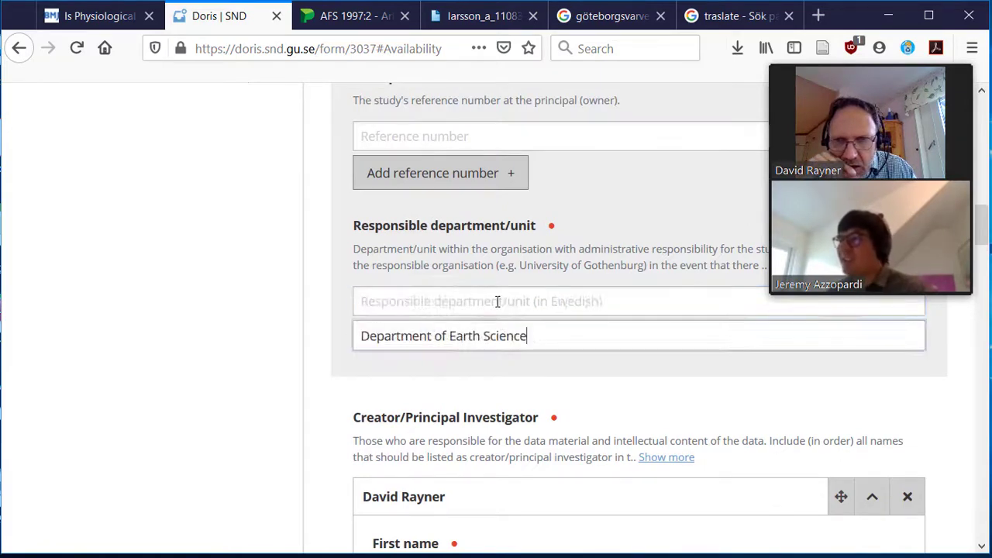
# Enter "Institutionen för Geovetenskaper" as the Swedish name of the responsible department/unit.
pyautogui.click(497, 302)
pyautogui.write('Ins')
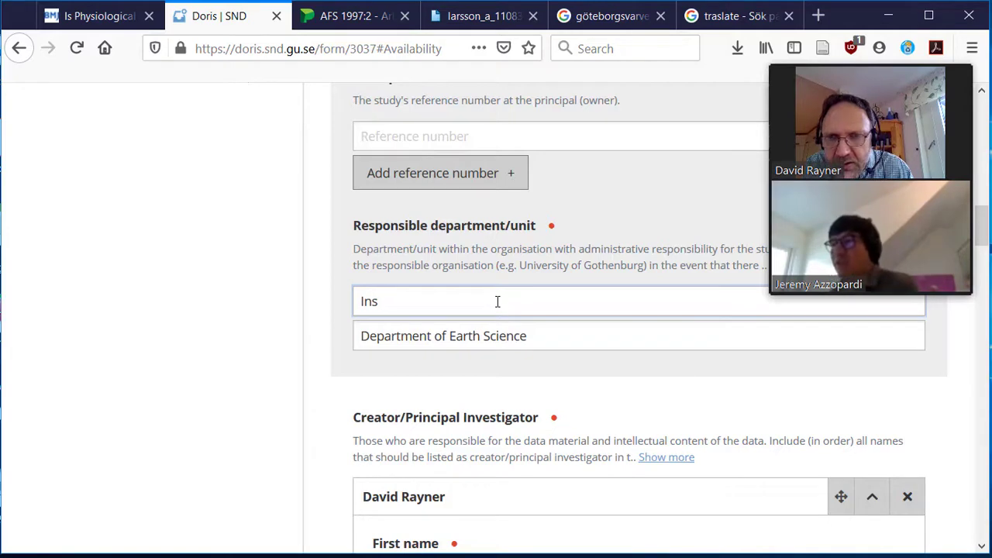
pyautogui.write('tisution')
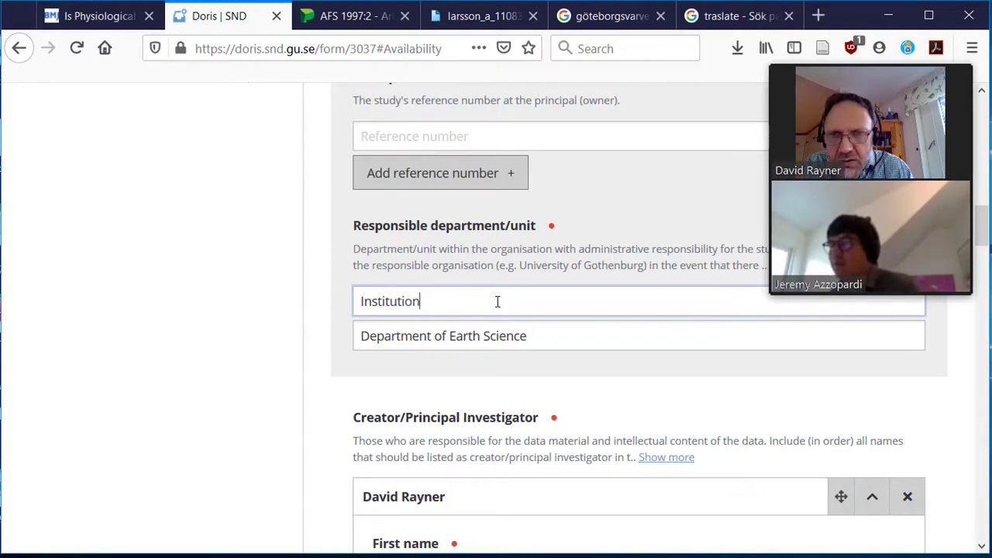
pyautogui.write('en öfr')
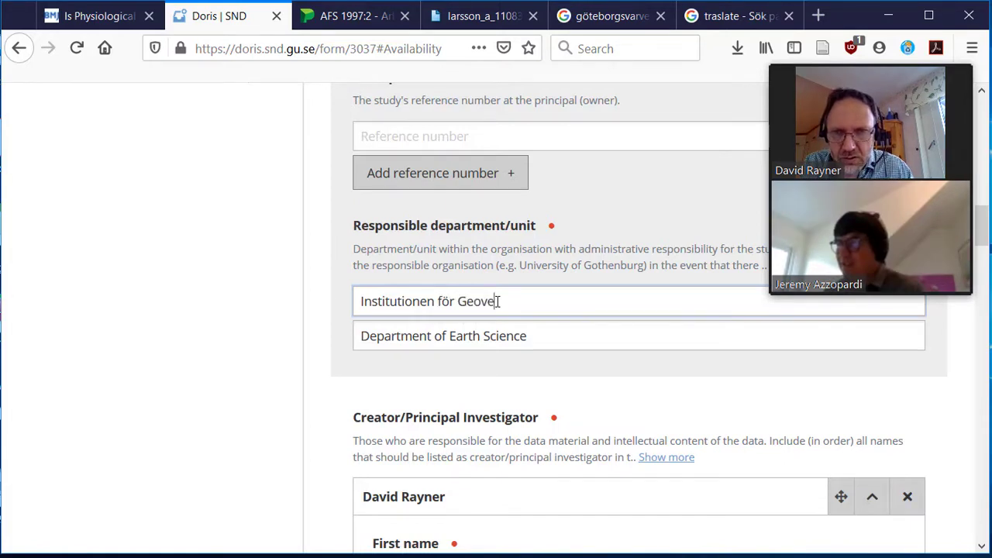
pyautogui.write('skaper')
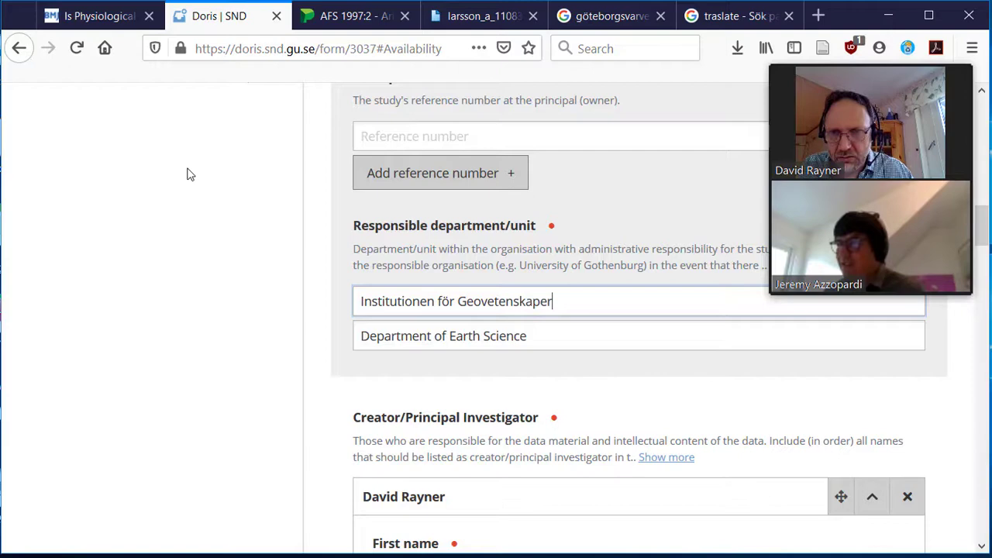
pyautogui.click(189, 174)
# Copy the Swedish responsible department name, Institutionen för Geovetenskaper, into the principal investigator's Swedish Department/Institution field.
pyautogui.scroll(-3, 224, 271)
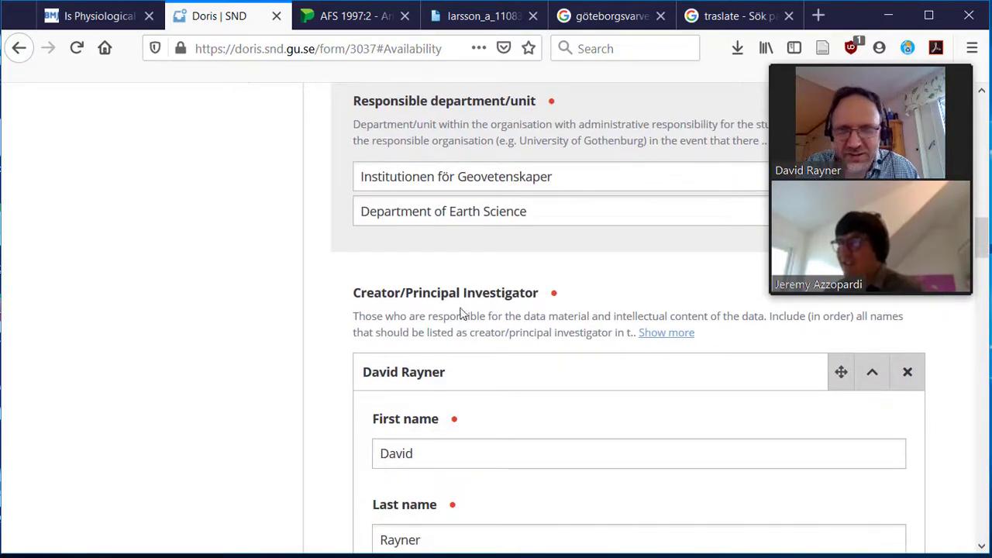
pyautogui.scroll(-2, 469, 334)
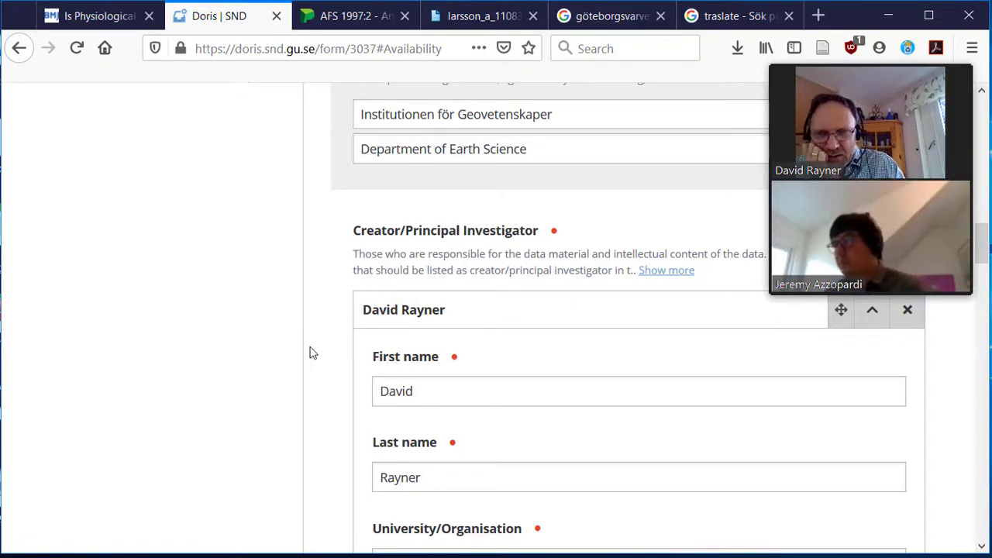
pyautogui.scroll(-8, 309, 353)
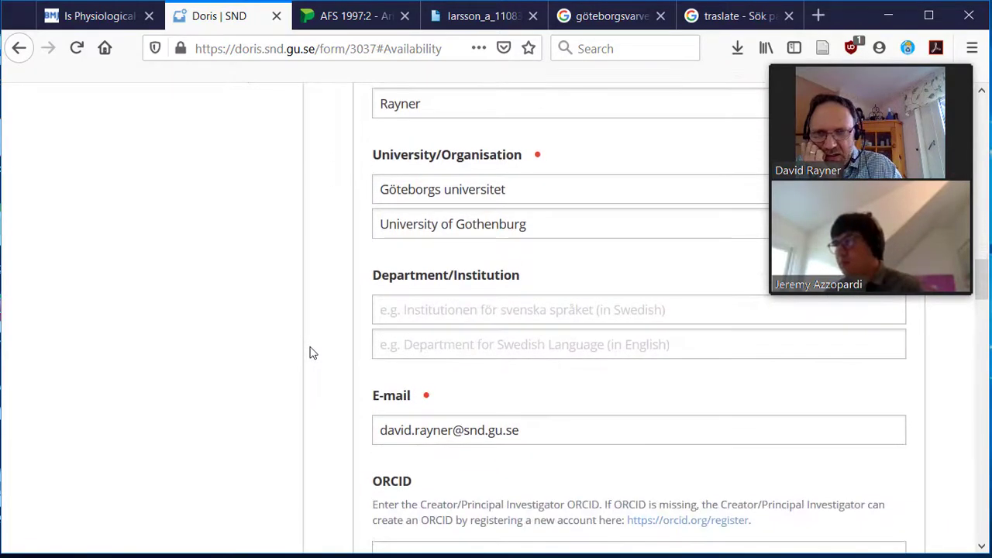
pyautogui.scroll(-4, 309, 353)
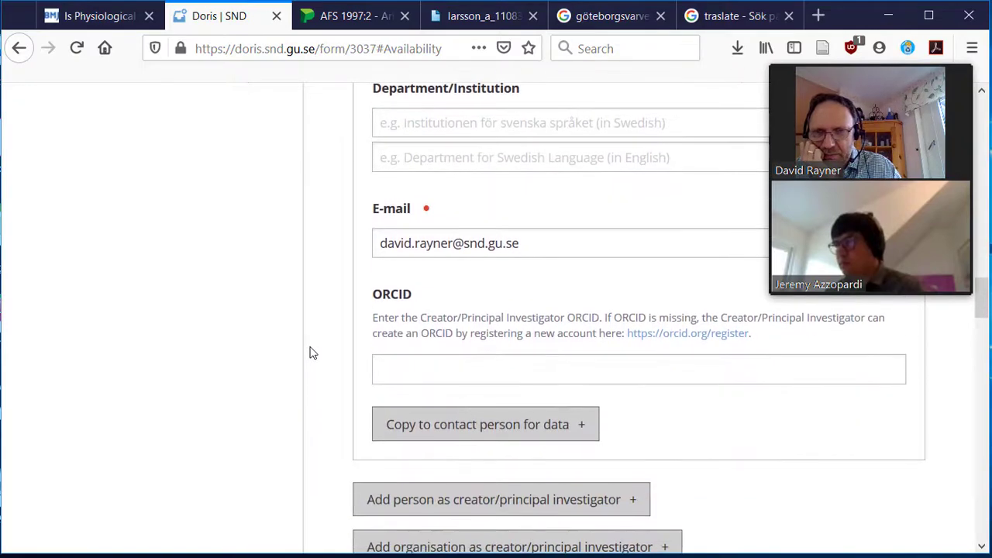
pyautogui.scroll(13, 309, 354)
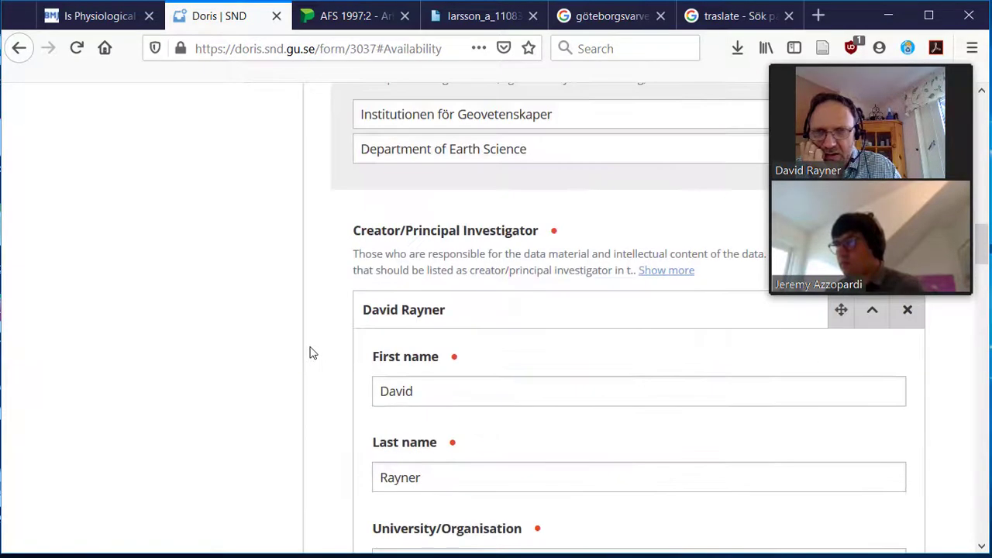
pyautogui.moveTo(562, 177); pyautogui.dragTo(362, 183)
pyautogui.hotkey('ctrl', 'c')
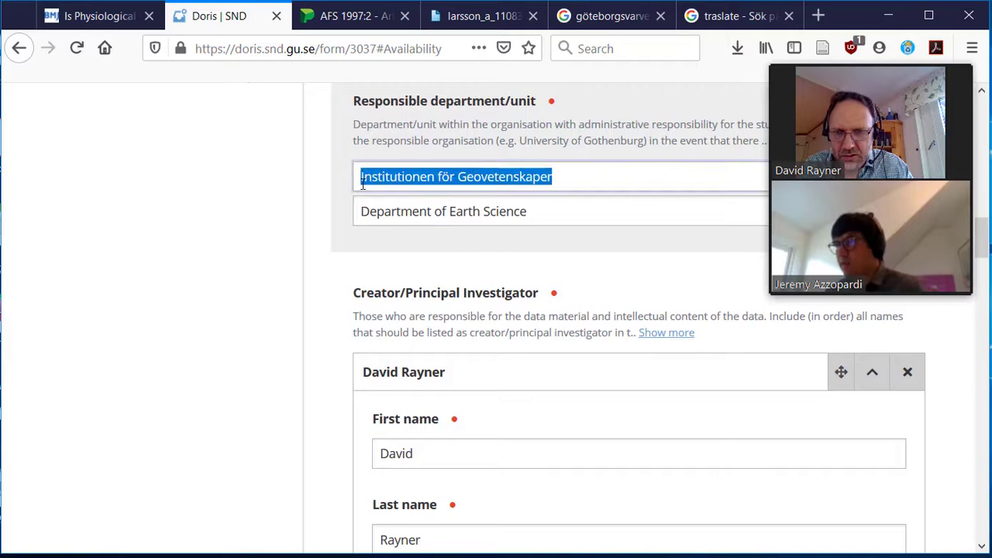
pyautogui.scroll(-8, 397, 310)
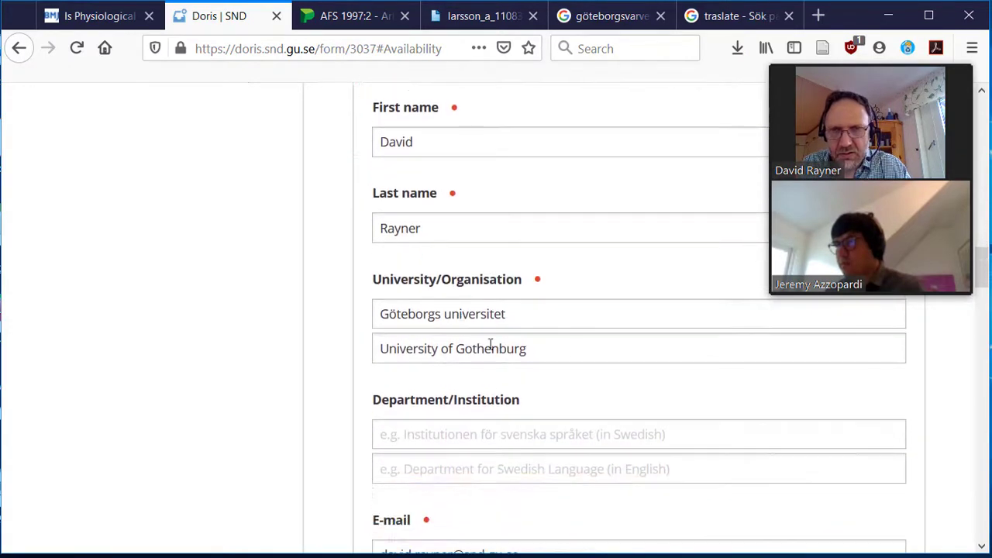
pyautogui.click(457, 372)
pyautogui.hotkey('ctrl', 'v')
# Copy "Department of Earth Science" from the responsible department/unit into the principal investigator's English Department/Institution field.
pyautogui.scroll(8, 429, 256)
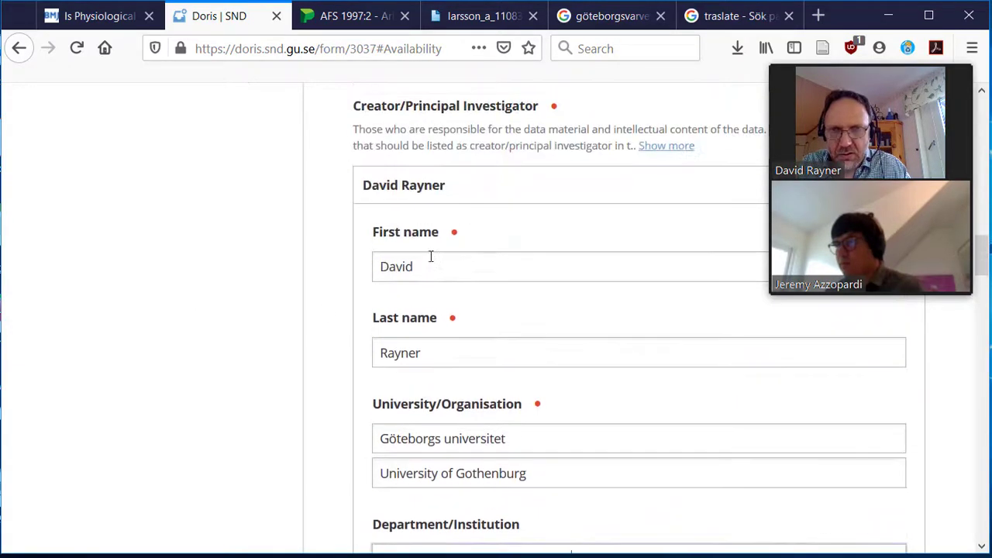
pyautogui.moveTo(554, 220); pyautogui.dragTo(339, 215)
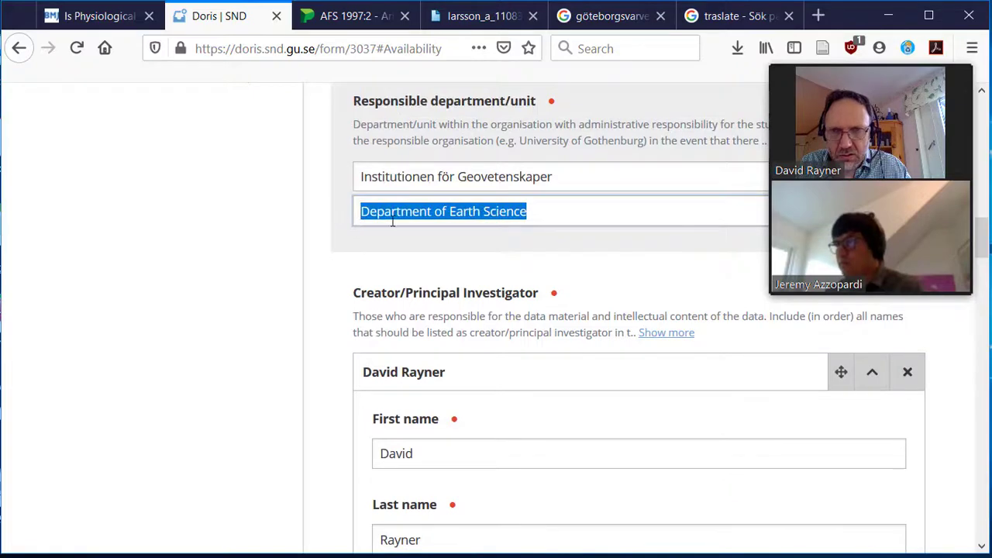
pyautogui.hotkey('ctrl', 'c')
pyautogui.scroll(-9, 279, 286)
pyautogui.click(441, 283)
pyautogui.hotkey('ctrl', 'v')
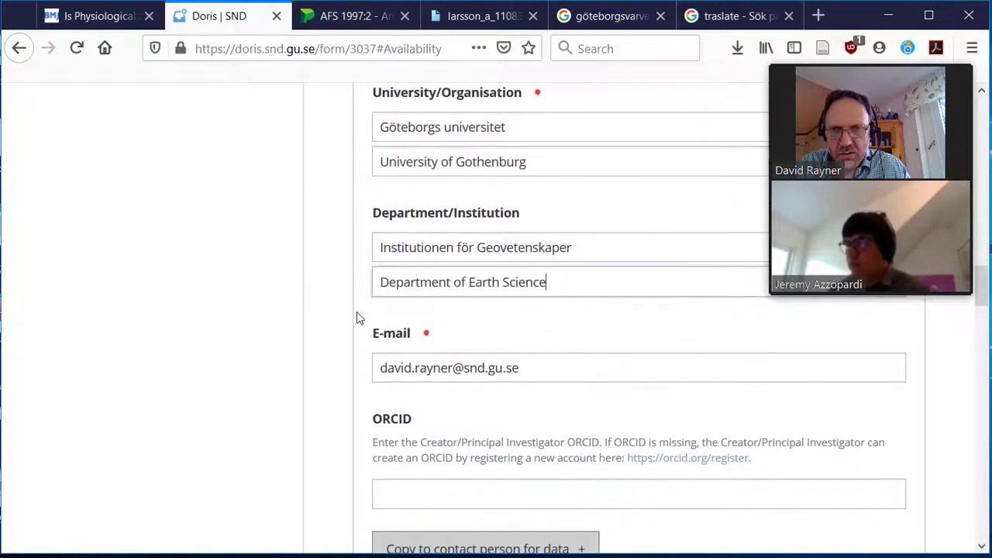
# Copy the principal investigator's ORCID from notes.txt into the ORCID field of the creator/principal investigator entry.
pyautogui.scroll(-2, 346, 357)
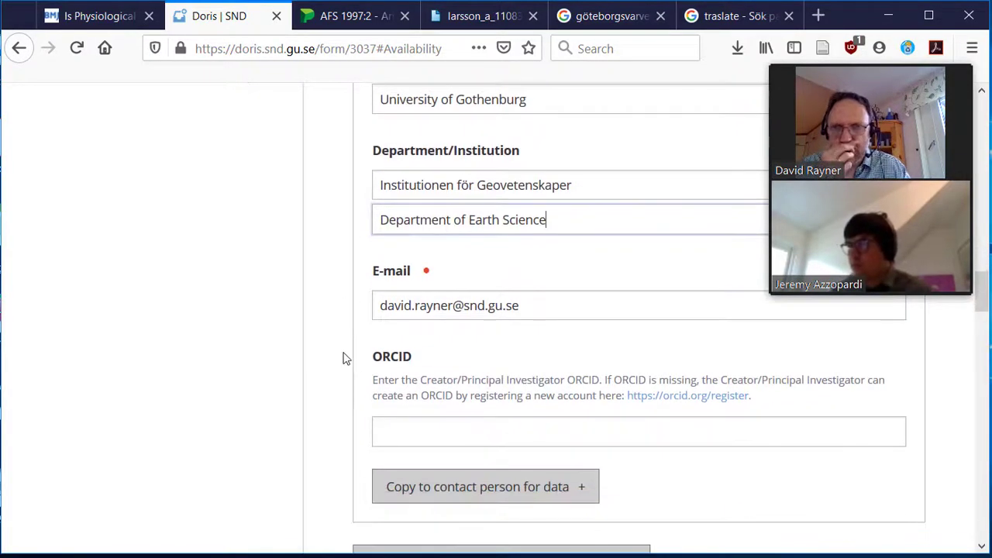
pyautogui.click(397, 437)
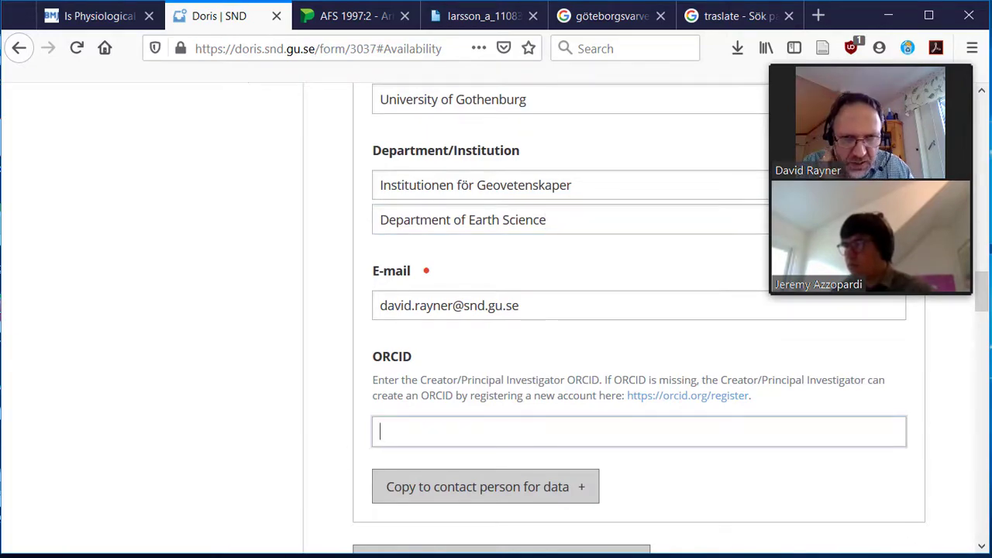
pyautogui.hotkey('alt', 'Tab')
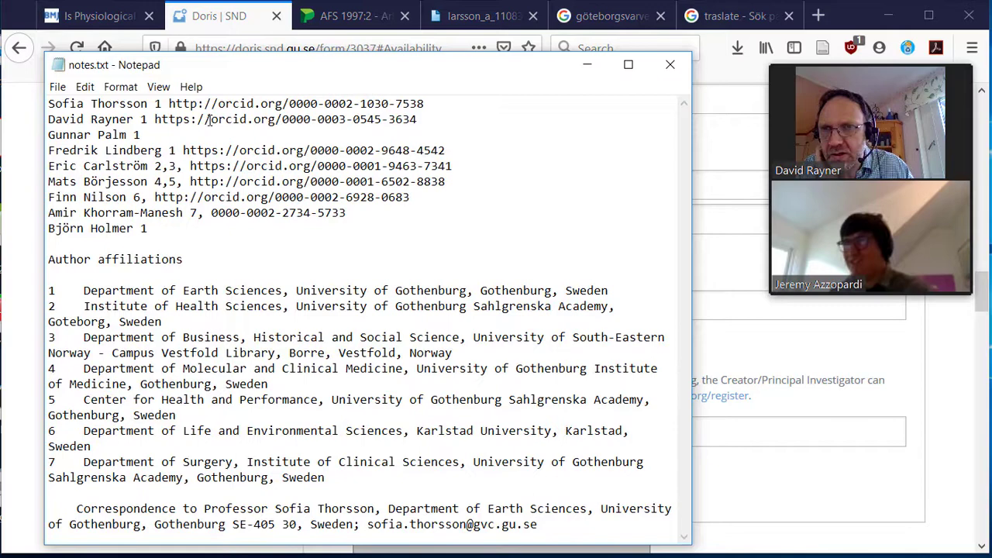
pyautogui.moveTo(279, 119); pyautogui.dragTo(416, 124)
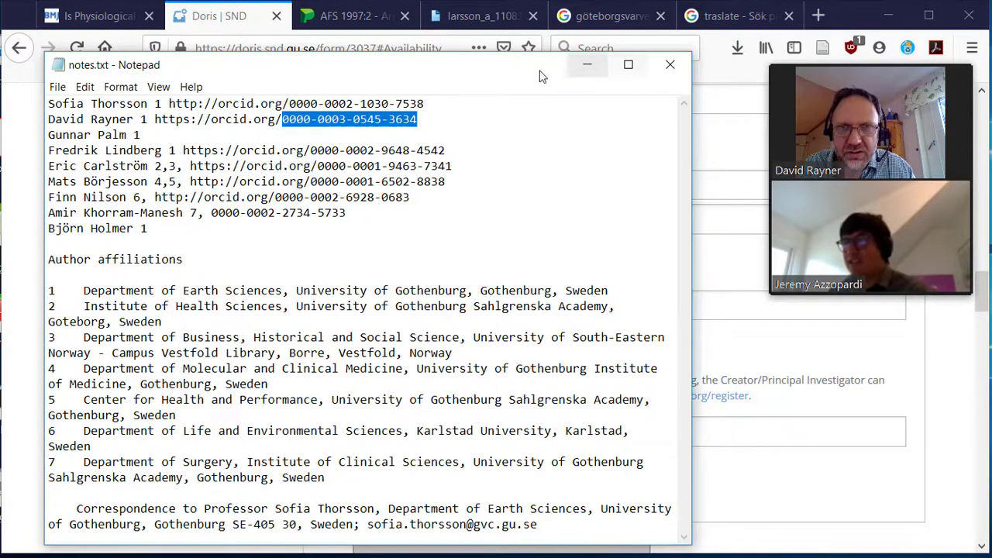
pyautogui.click(587, 68)
pyautogui.click(442, 421)
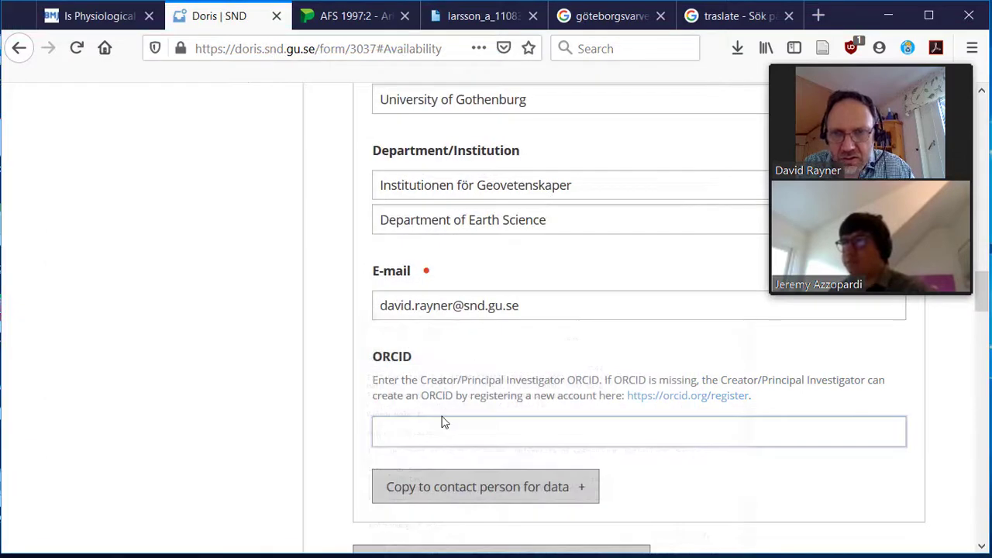
pyautogui.hotkey('ctrl', 'v')
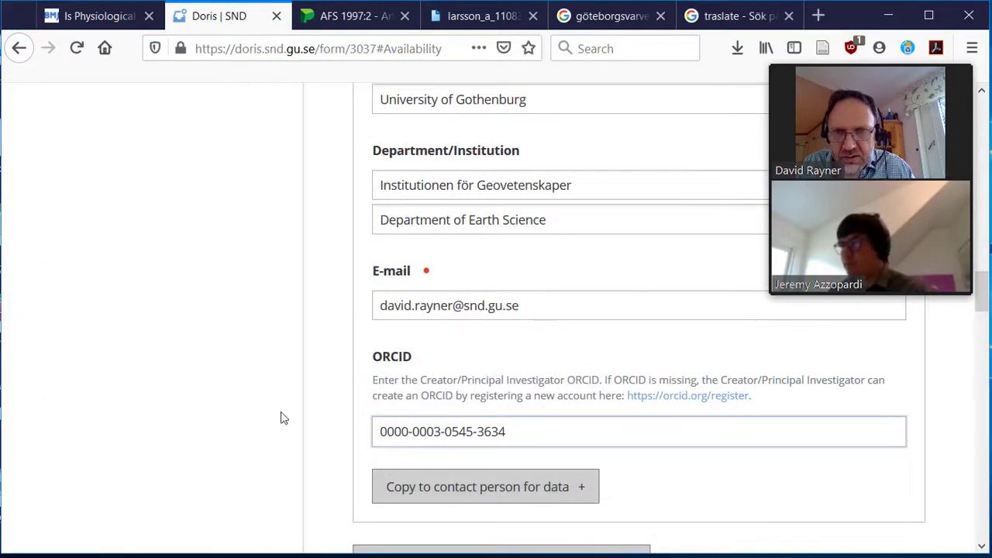
# Copy the completed creator/principal investigator details to a new contact person for data.
pyautogui.scroll(5, 284, 418)
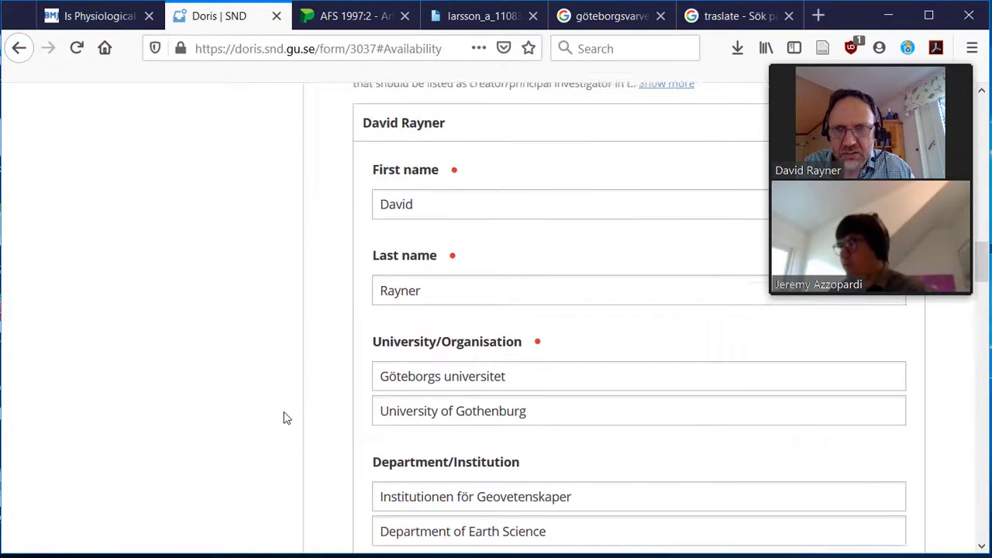
pyautogui.scroll(-7, 284, 418)
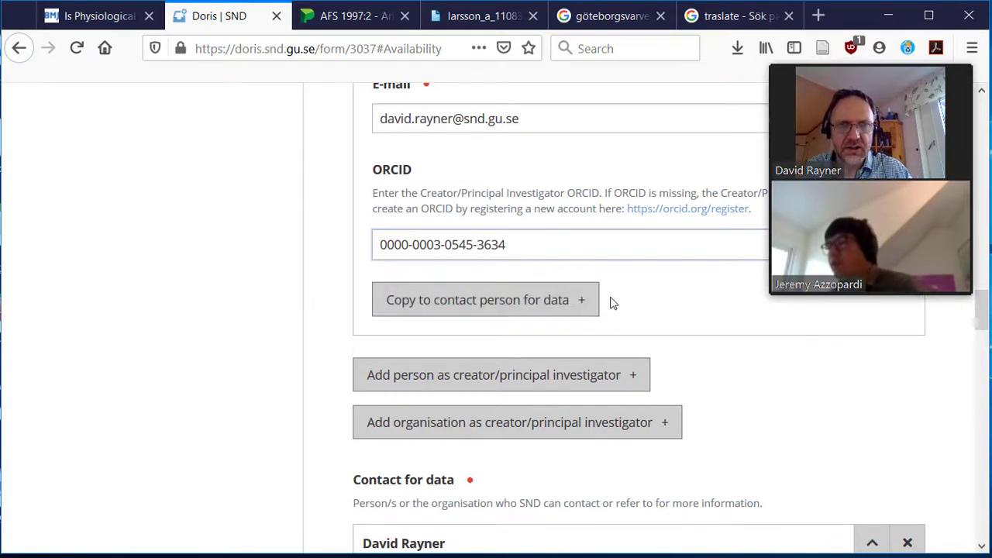
pyautogui.scroll(-3, 445, 465)
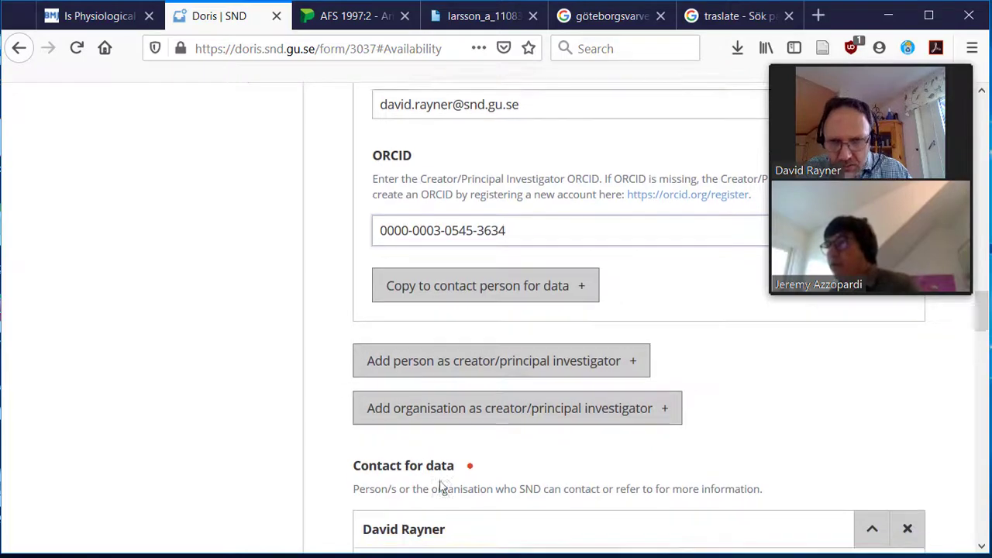
pyautogui.scroll(-5, 453, 446)
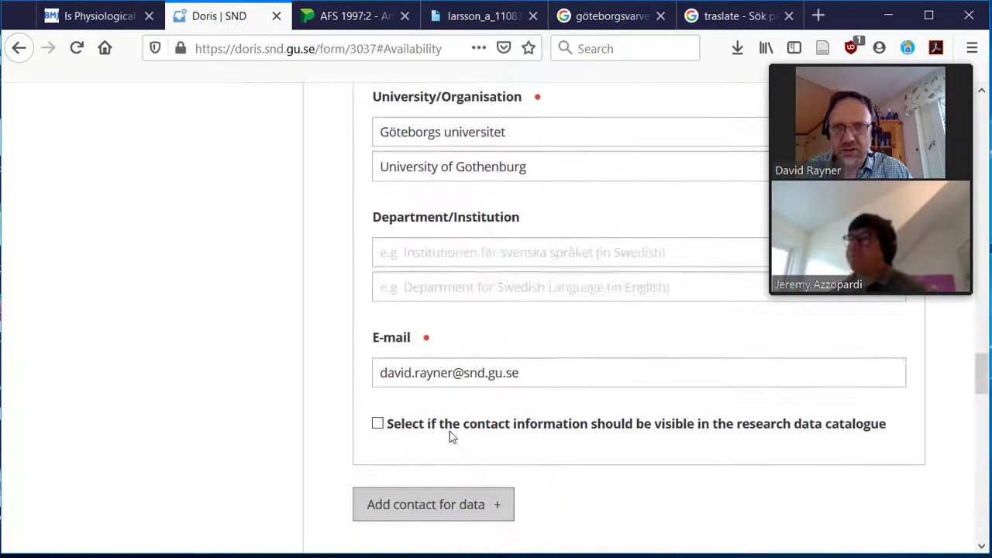
pyautogui.scroll(9, 451, 436)
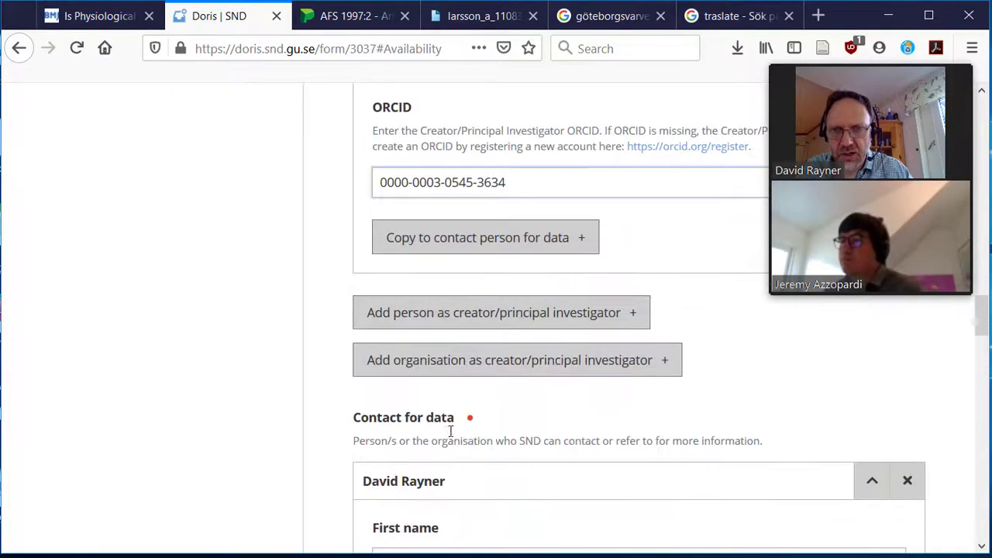
pyautogui.scroll(-5, 236, 337)
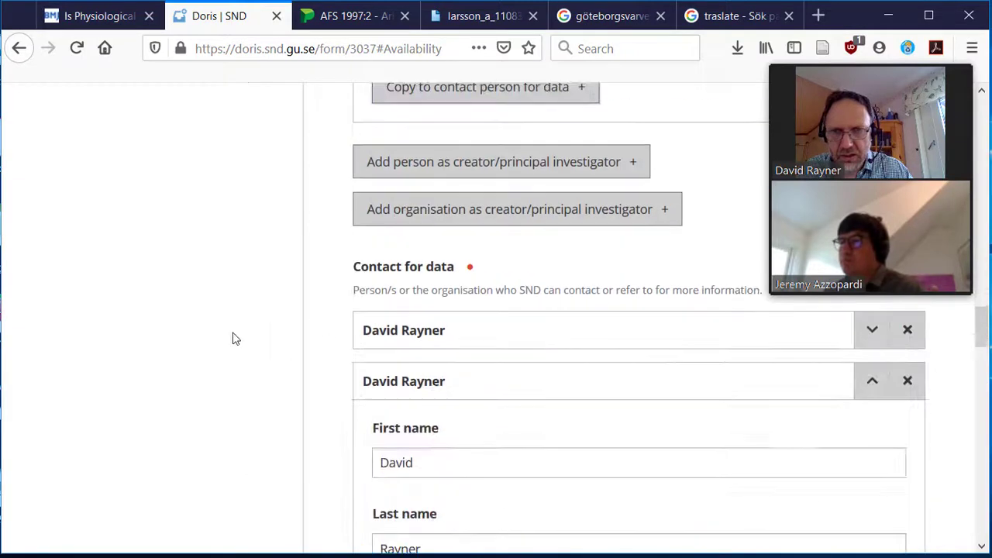
pyautogui.scroll(1, 238, 337)
# Remove the older duplicate contact for data entry, keeping the one with the department filled in.
pyautogui.scroll(-5, 238, 338)
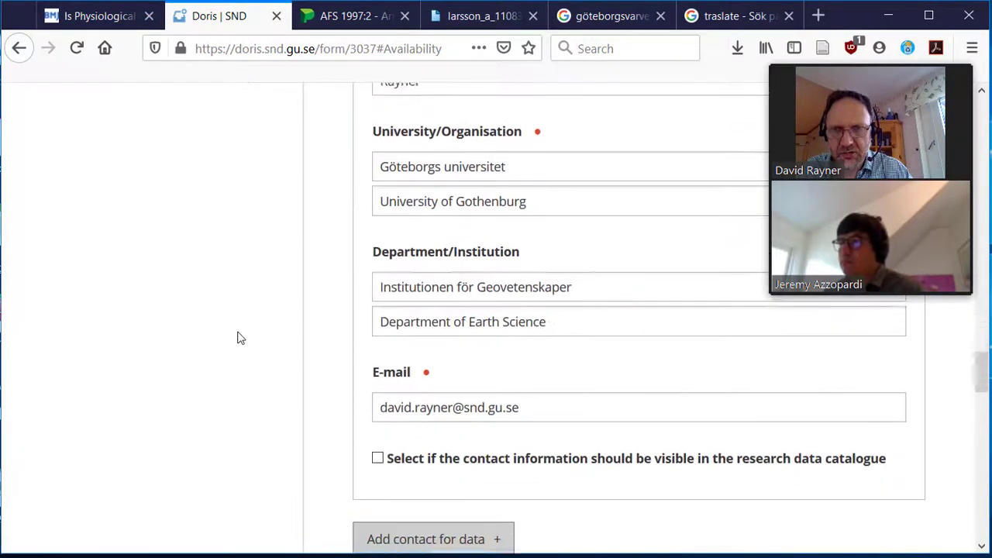
pyautogui.scroll(7, 238, 338)
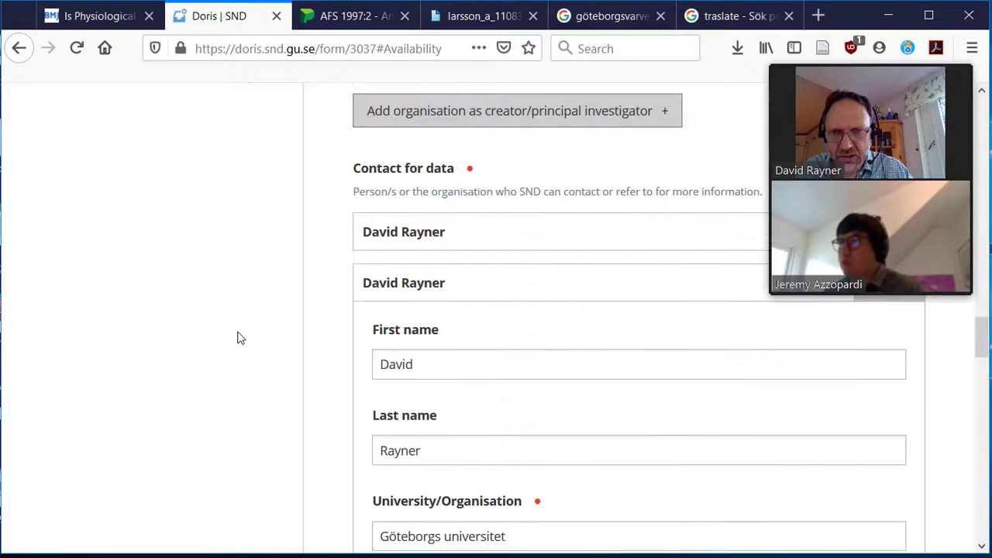
pyautogui.click(907, 356)
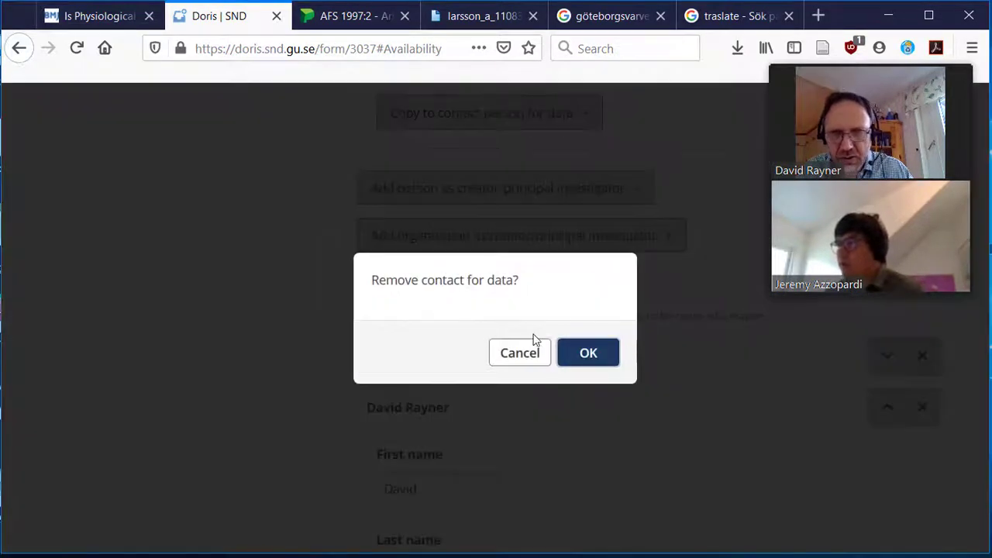
pyautogui.click(596, 354)
# Update the e-mail address of the contact for data and make the contact information visible in the research data catalogue.
pyautogui.scroll(-6, 243, 326)
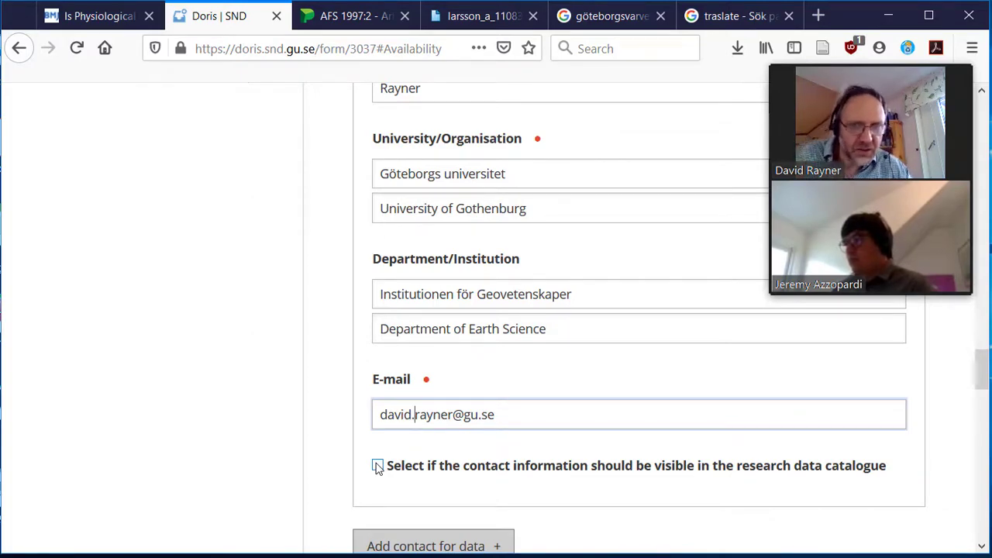
pyautogui.click(377, 467)
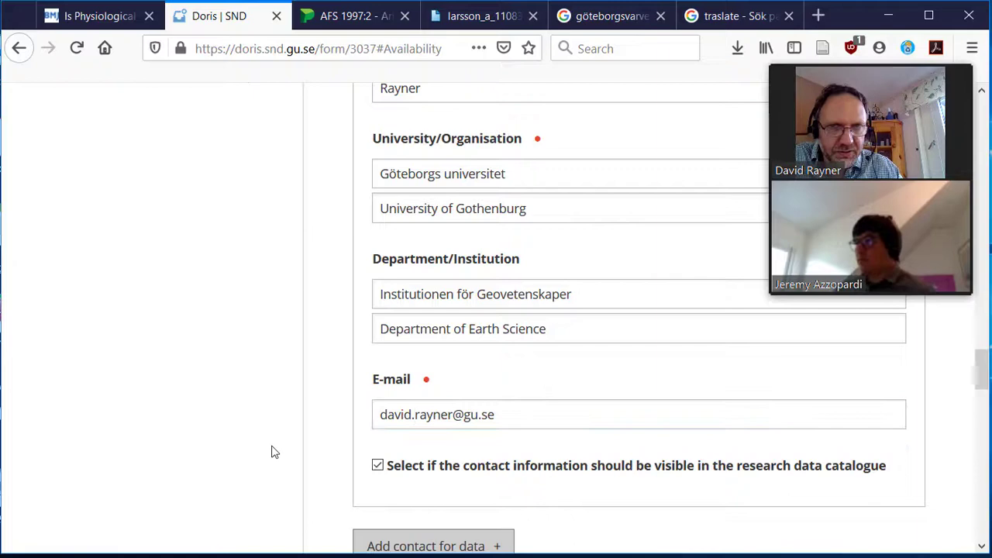
# Review the entries under Contact for data and Creator/Principal Investigator.
pyautogui.scroll(8, 280, 450)
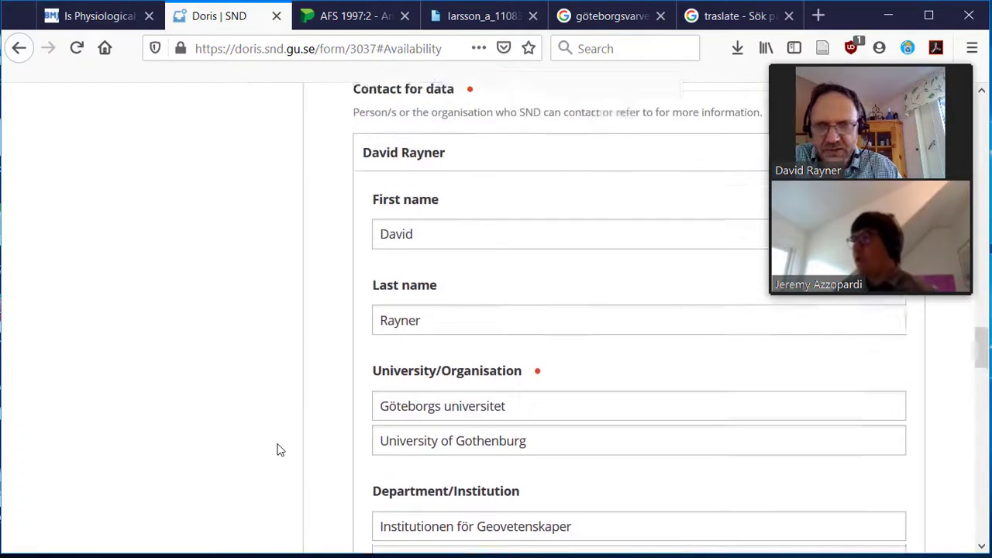
pyautogui.scroll(5, 280, 450)
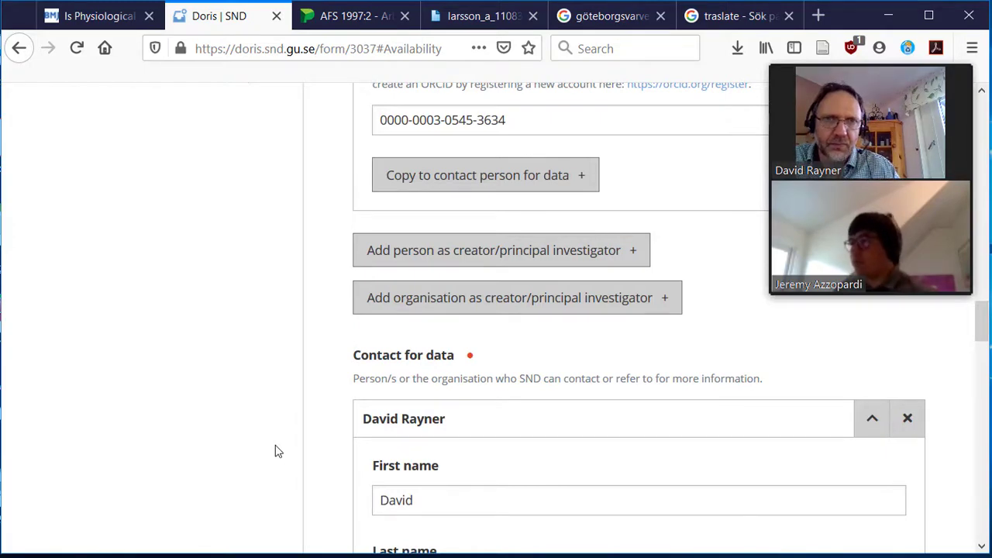
pyautogui.scroll(-7, 280, 451)
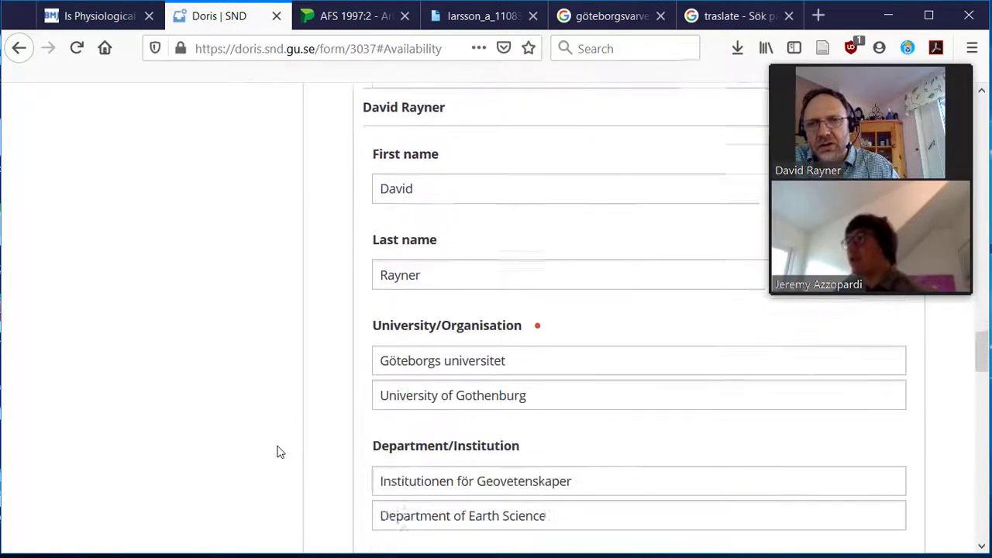
pyautogui.scroll(-2, 279, 452)
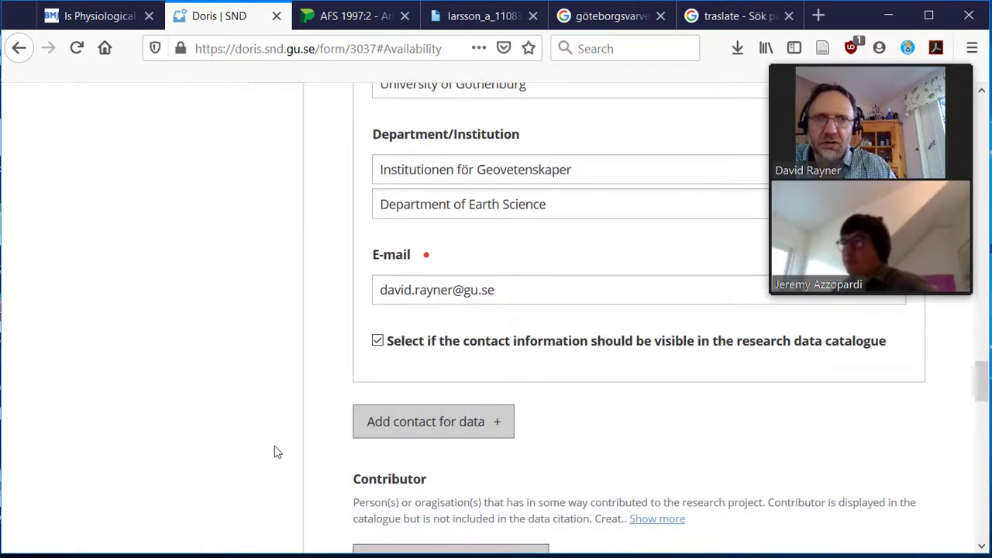
pyautogui.scroll(-2, 277, 452)
pyautogui.scroll(10, 277, 451)
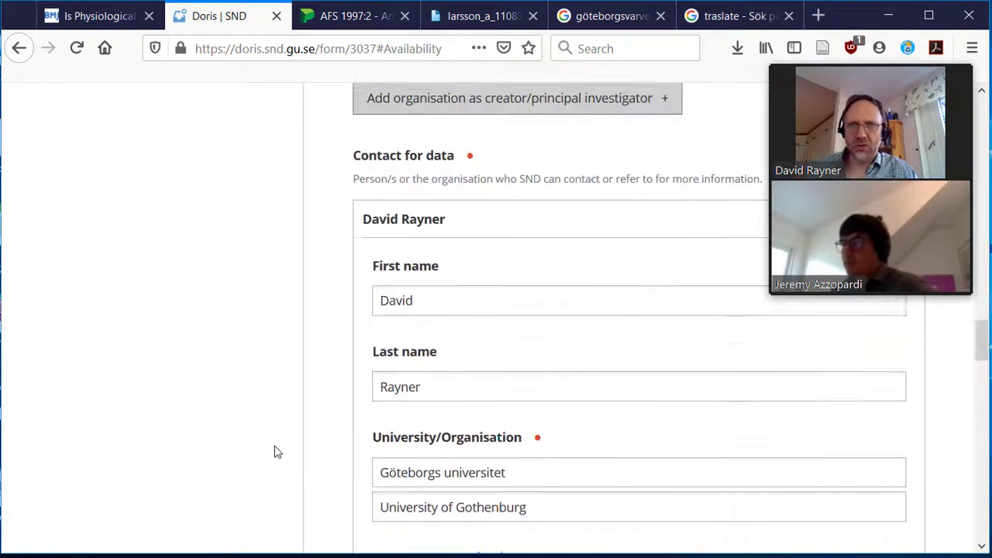
pyautogui.scroll(12, 274, 454)
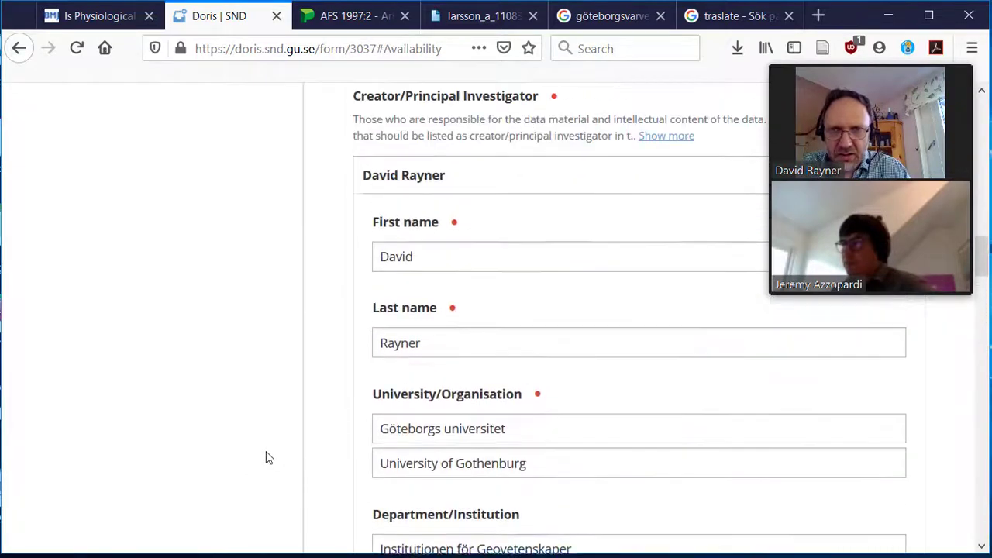
pyautogui.scroll(2, 265, 457)
# Add the eight co-authors listed in notes.txt as creators/principal investigators.
pyautogui.scroll(-15, 266, 457)
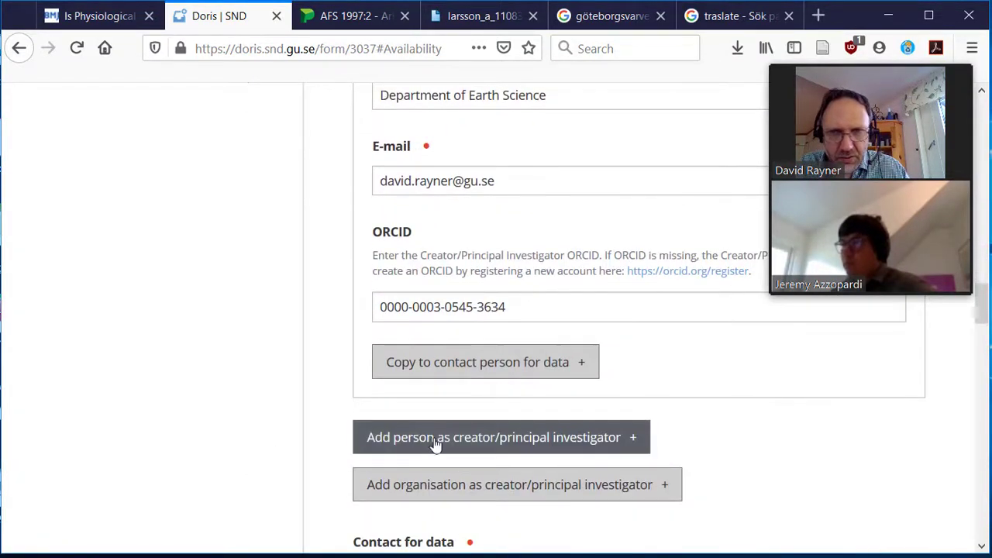
pyautogui.click(435, 440)
pyautogui.scroll(13, 272, 341)
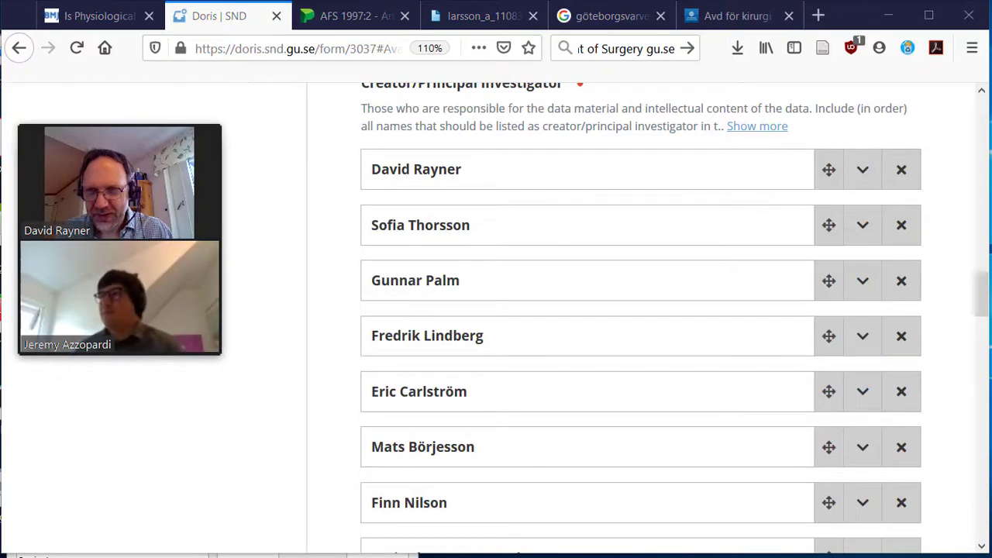
pyautogui.scroll(-2, 966, 234)
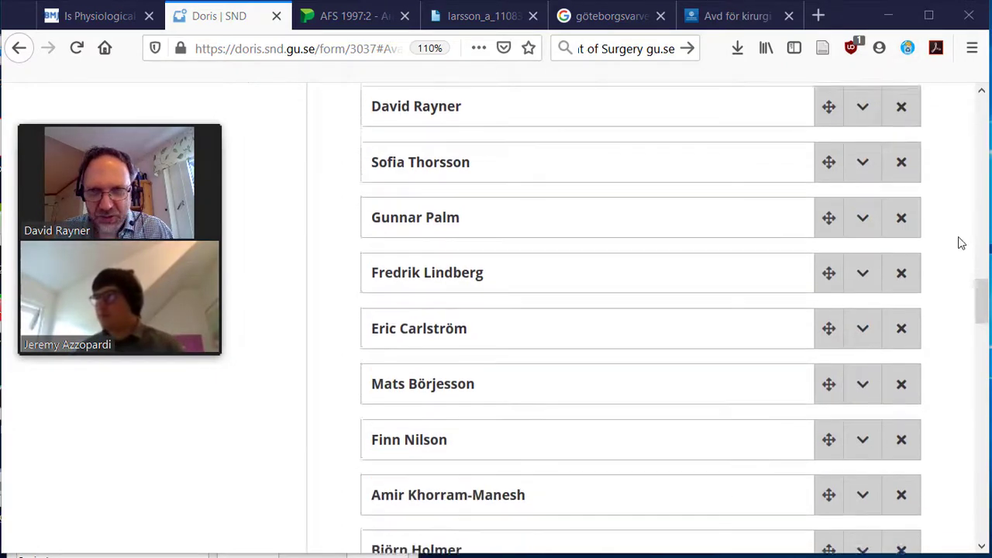
pyautogui.scroll(-2, 966, 234)
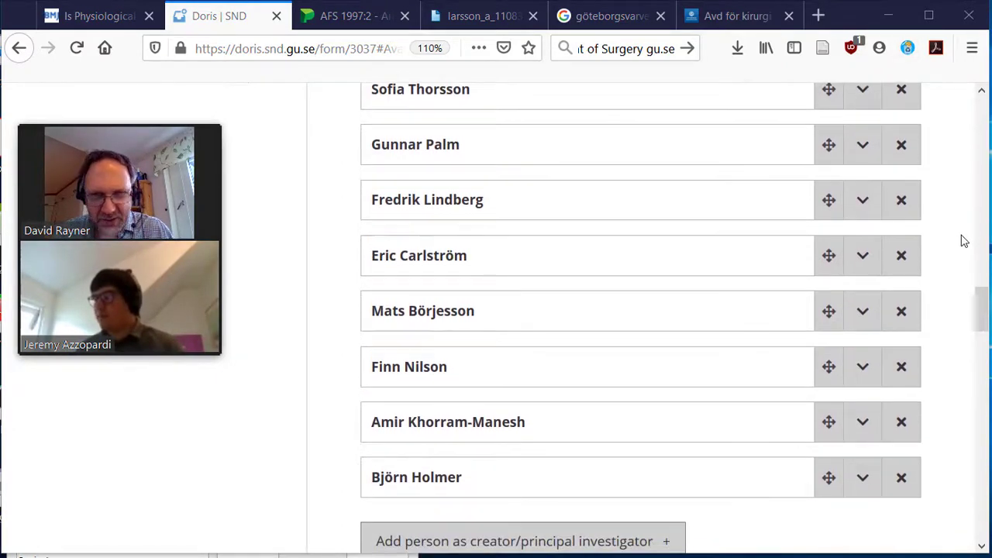
# Reorder the creators/principal investigators by moving the first entry to second place, following the author order in notes.txt.
pyautogui.scroll(4, 960, 240)
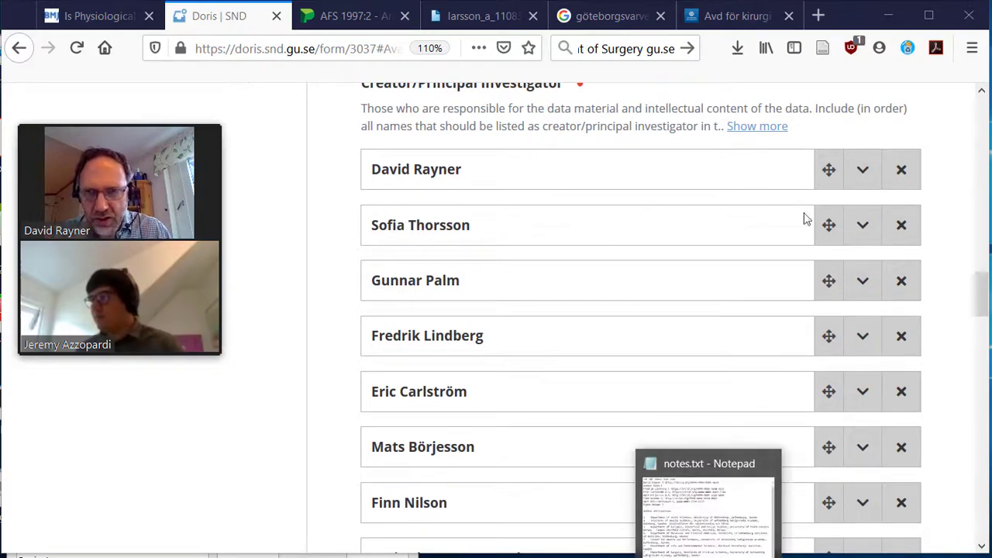
pyautogui.moveTo(827, 170); pyautogui.dragTo(826, 224)
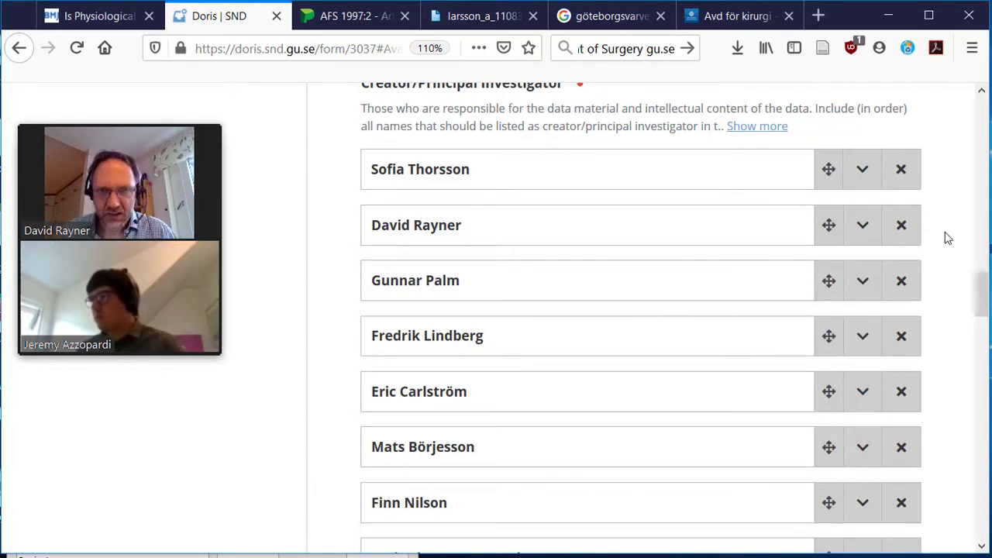
# Look over the principal investigator list and the contact for data, contributor and personal data sections.
pyautogui.scroll(-4, 945, 238)
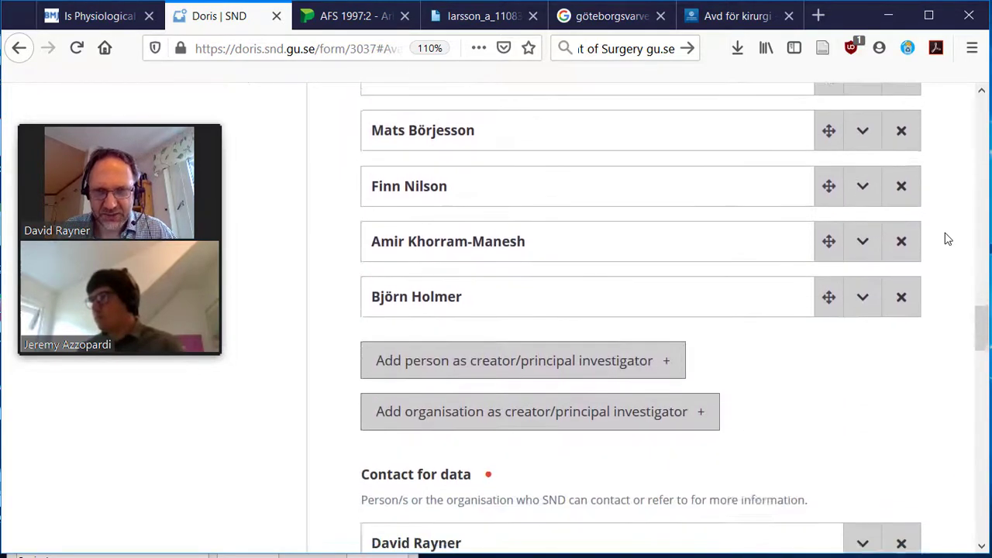
pyautogui.scroll(-5, 946, 238)
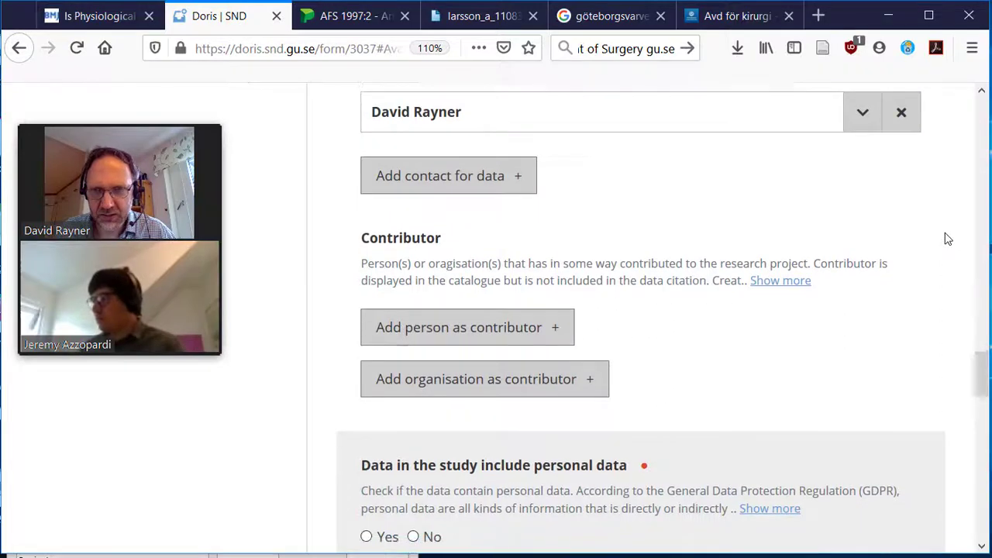
pyautogui.scroll(-2, 945, 237)
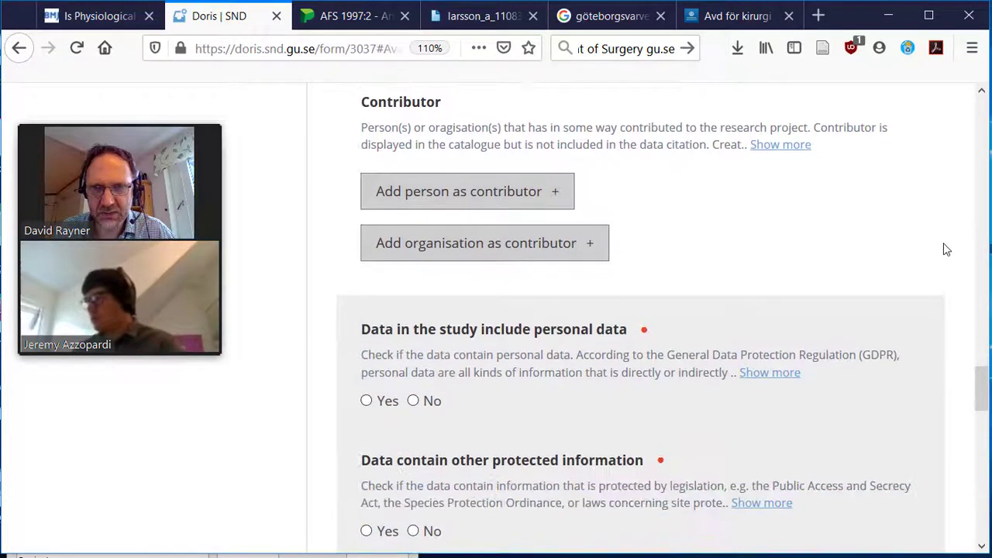
pyautogui.scroll(5, 946, 250)
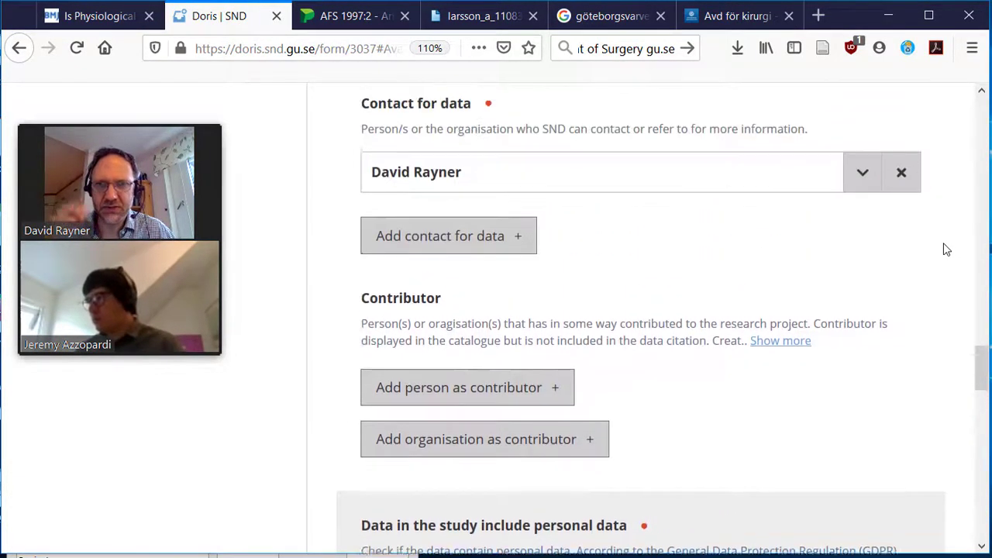
pyautogui.scroll(8, 945, 249)
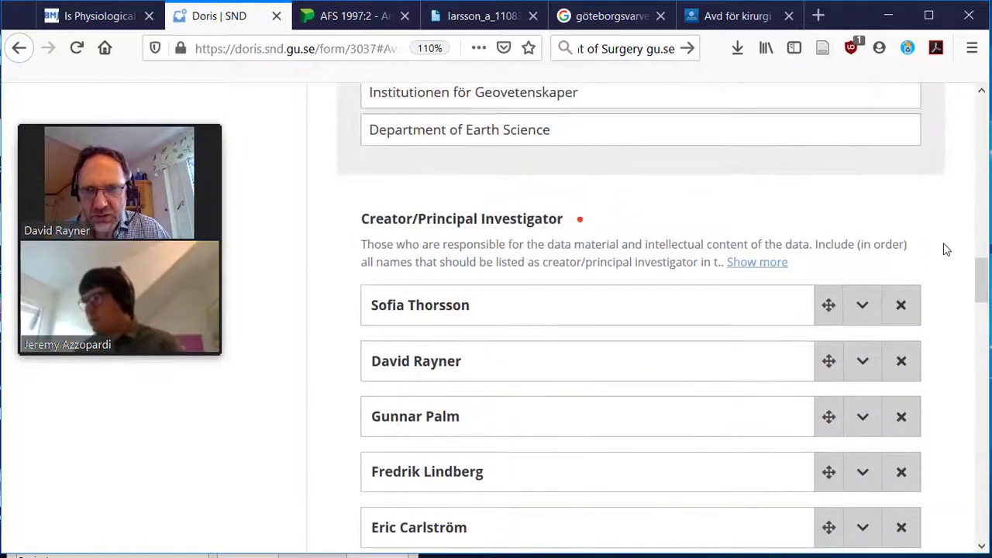
pyautogui.scroll(-10, 946, 250)
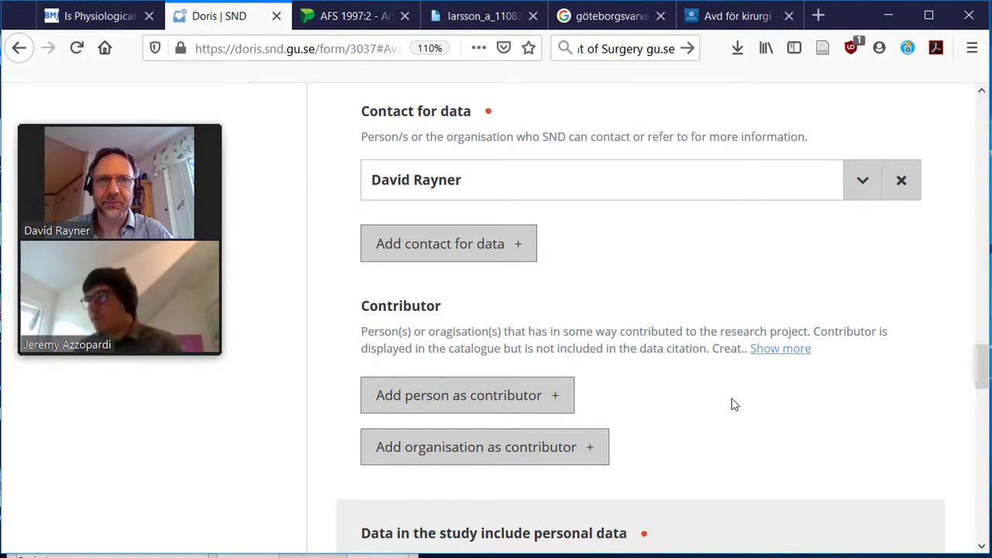
# Declare that the study data include no personal data and contain no other protected information.
pyautogui.scroll(-5, 733, 402)
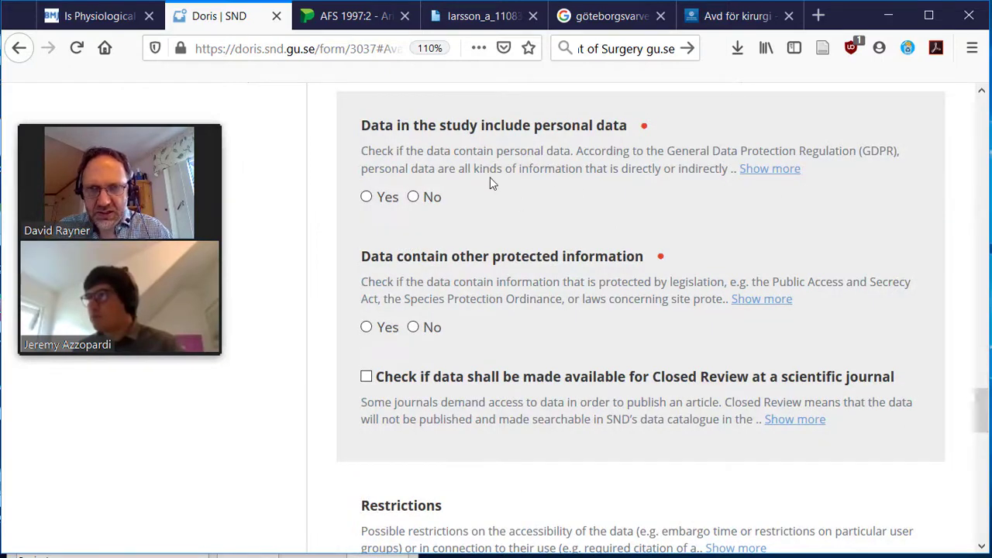
pyautogui.click(413, 197)
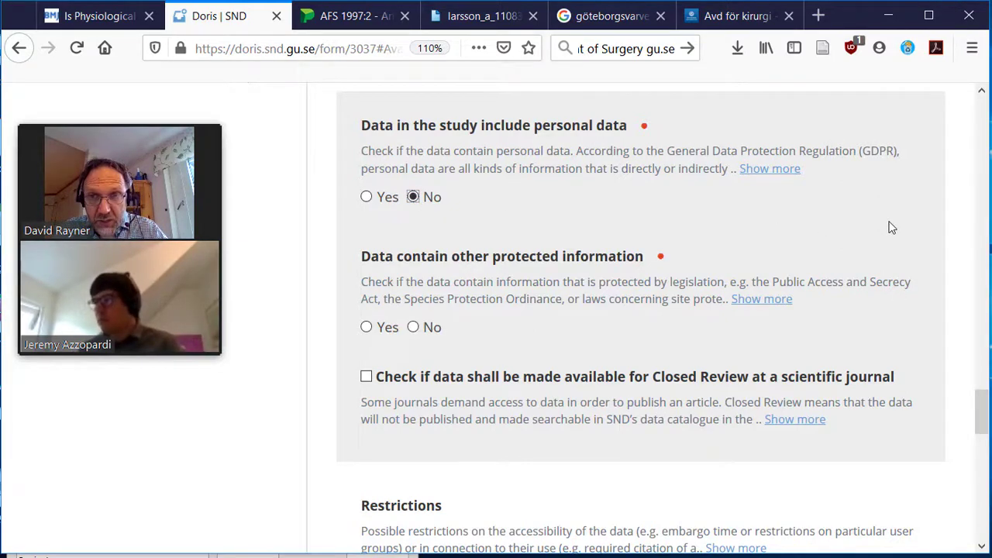
pyautogui.scroll(-1, 891, 225)
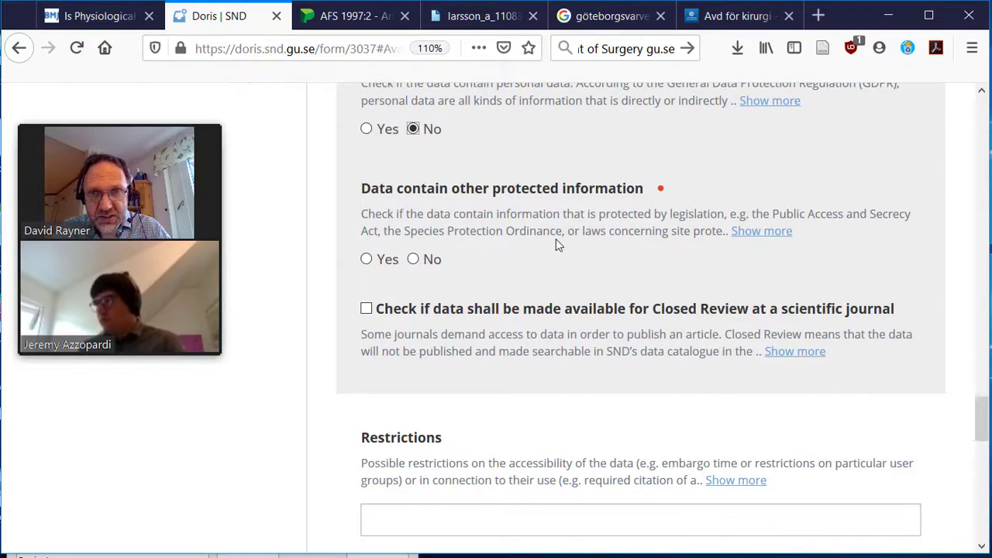
pyautogui.click(413, 259)
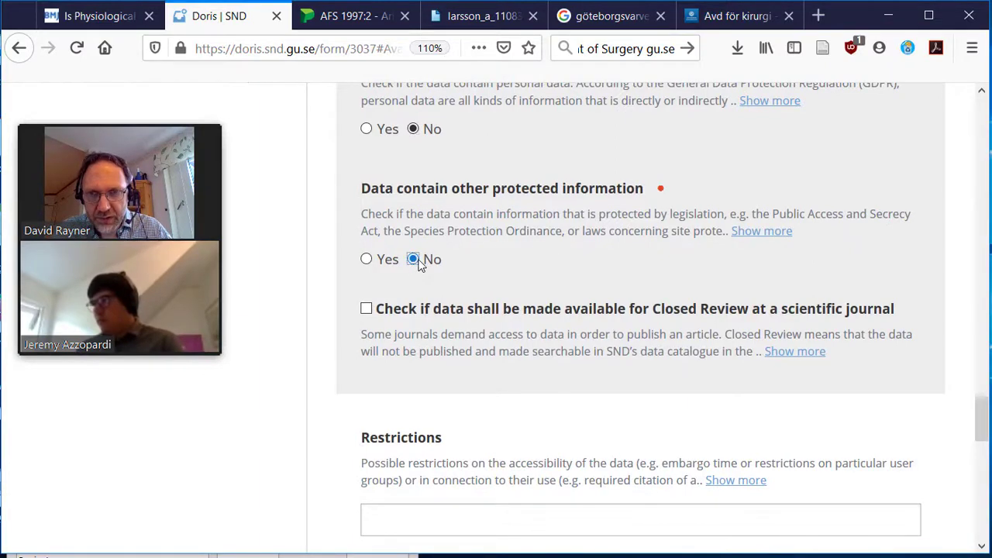
# Mark the study as ethically reviewed and enter the reference "Ethical consent was secured from the Regional Ethics Committee in Gothenburg (Ref. 003–17).".
pyautogui.scroll(-1, 927, 231)
pyautogui.scroll(-1, 926, 230)
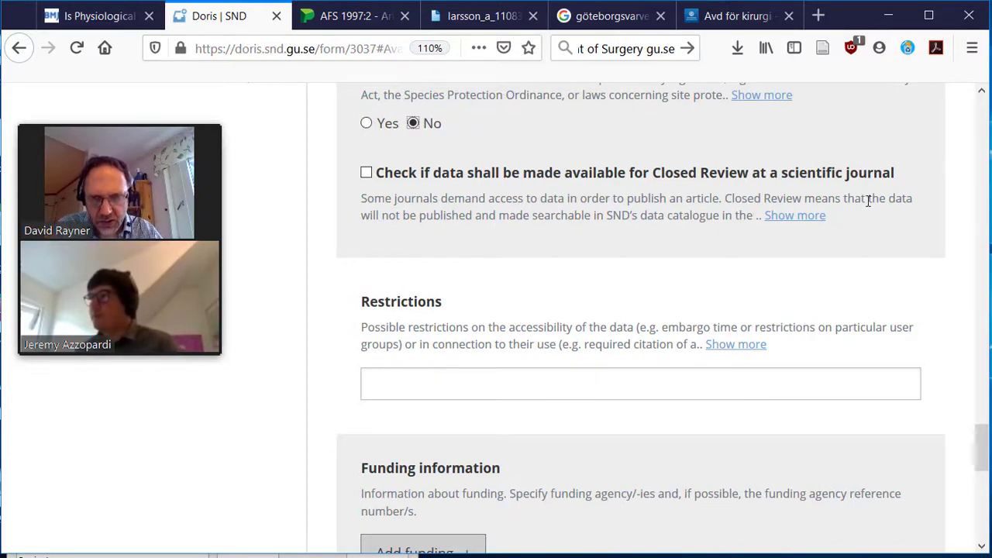
pyautogui.scroll(-1, 942, 334)
pyautogui.scroll(-3, 939, 263)
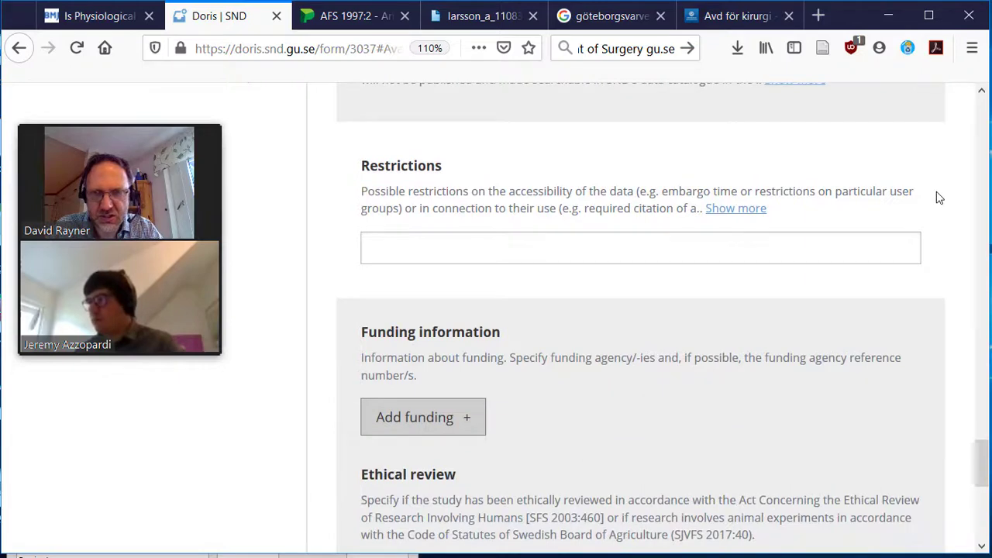
pyautogui.scroll(-5, 937, 198)
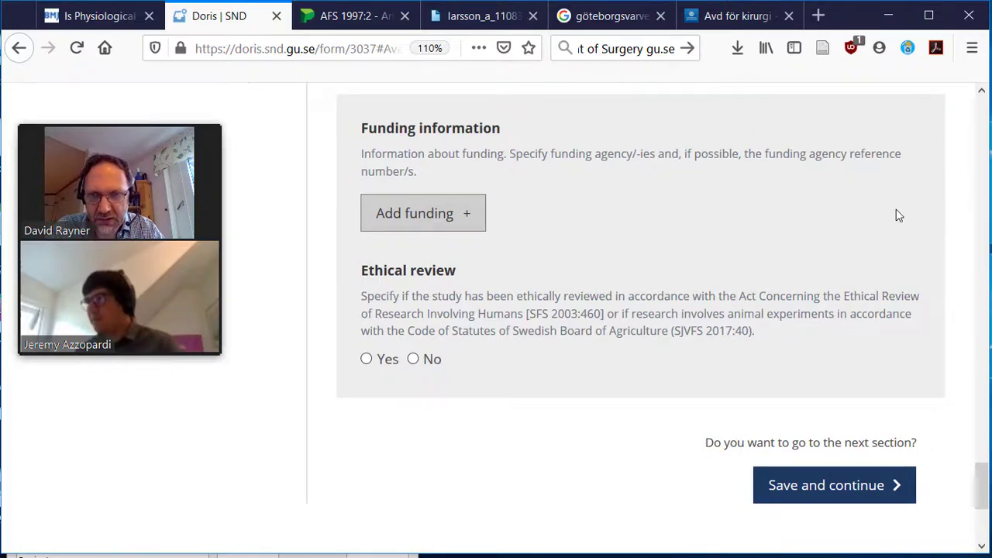
pyautogui.scroll(-2, 853, 197)
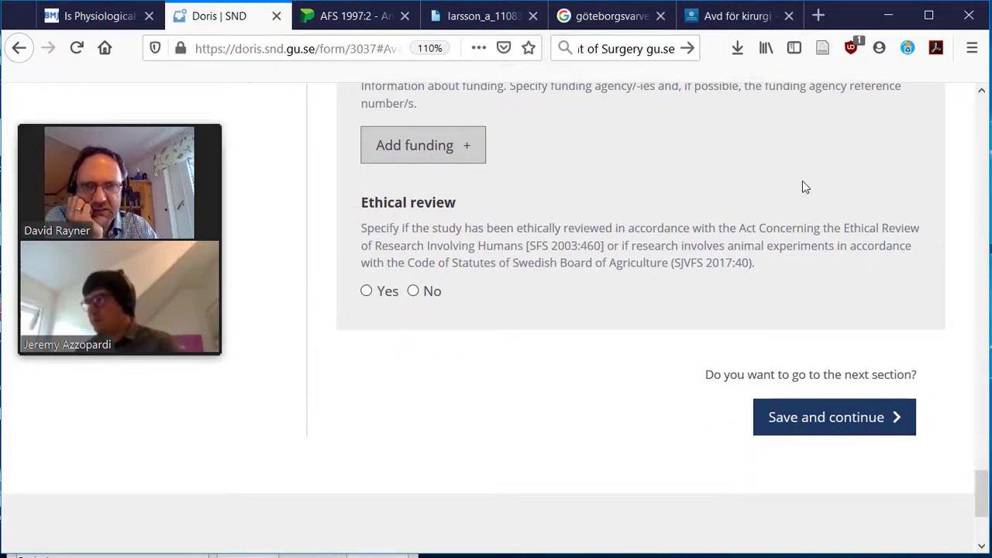
pyautogui.click(378, 292)
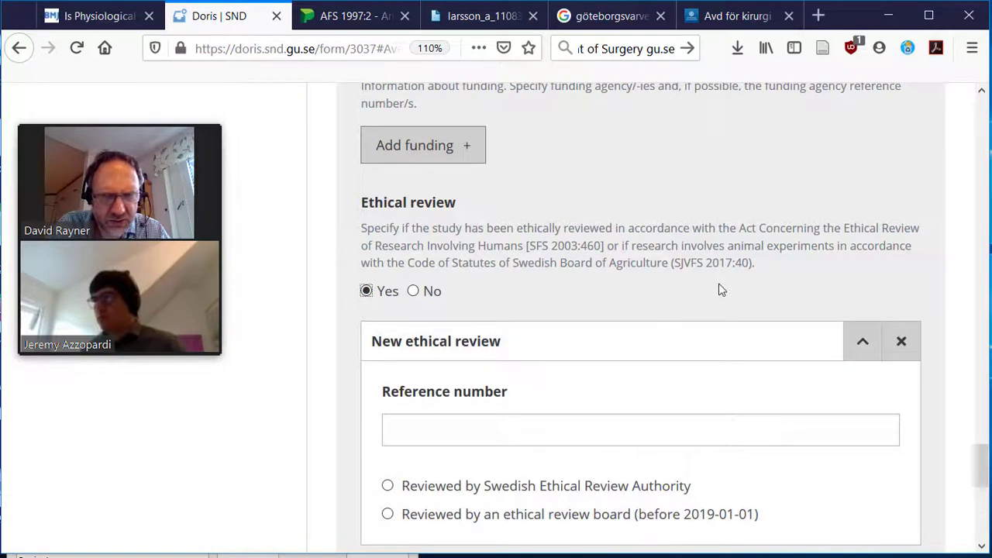
pyautogui.scroll(-2, 620, 325)
pyautogui.click(510, 364)
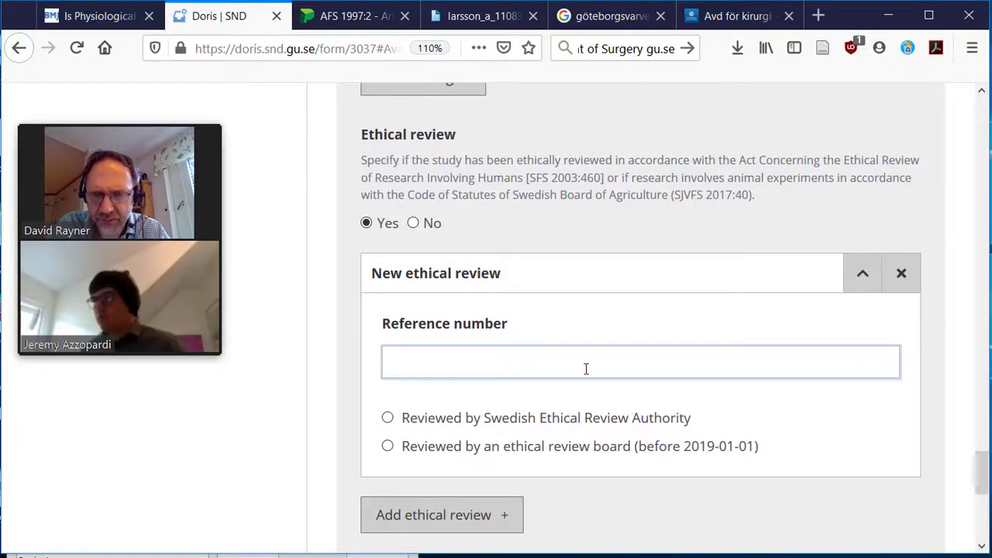
pyautogui.write('Ethical consent was secured from the Regional Ethics Committee in Gothenburg (Ref. 003–17).')
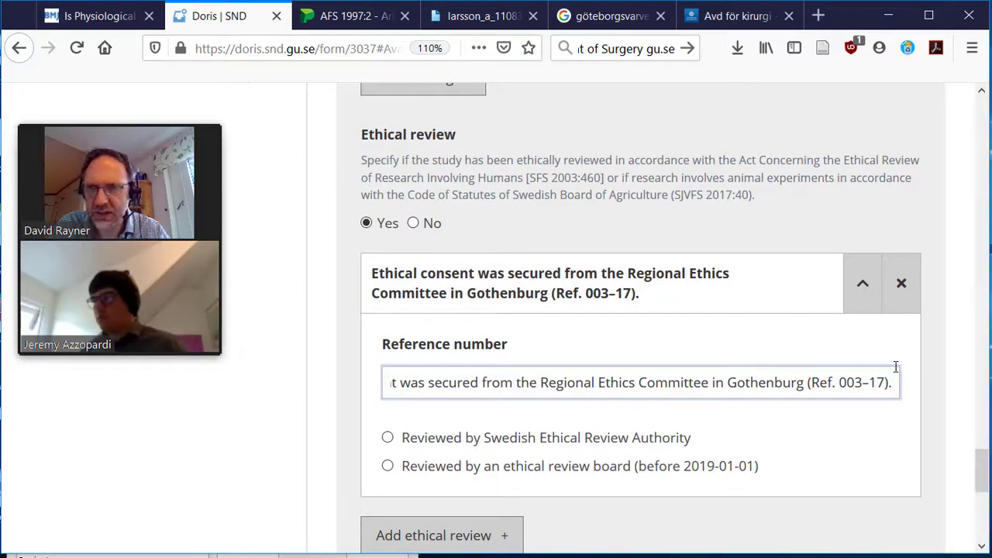
pyautogui.scroll(-5, 899, 409)
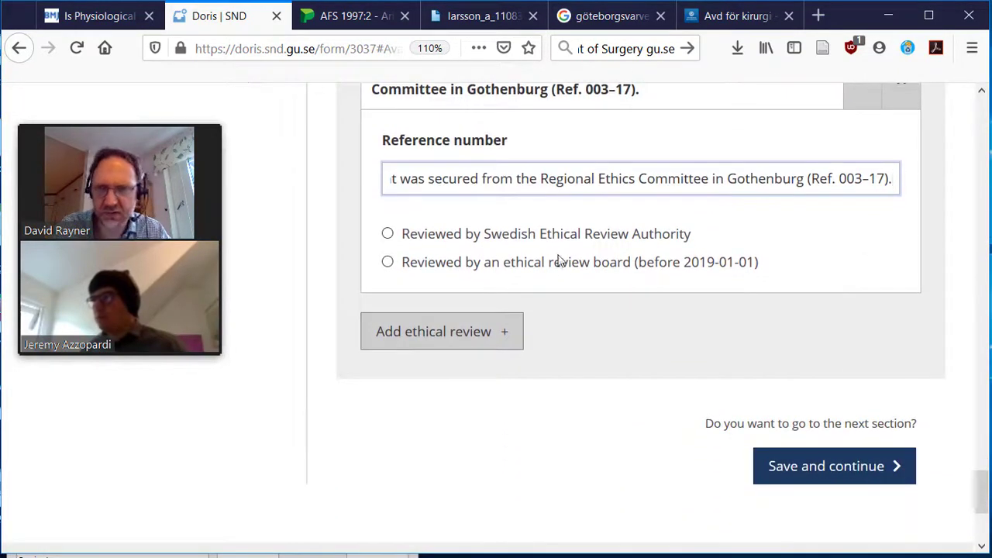